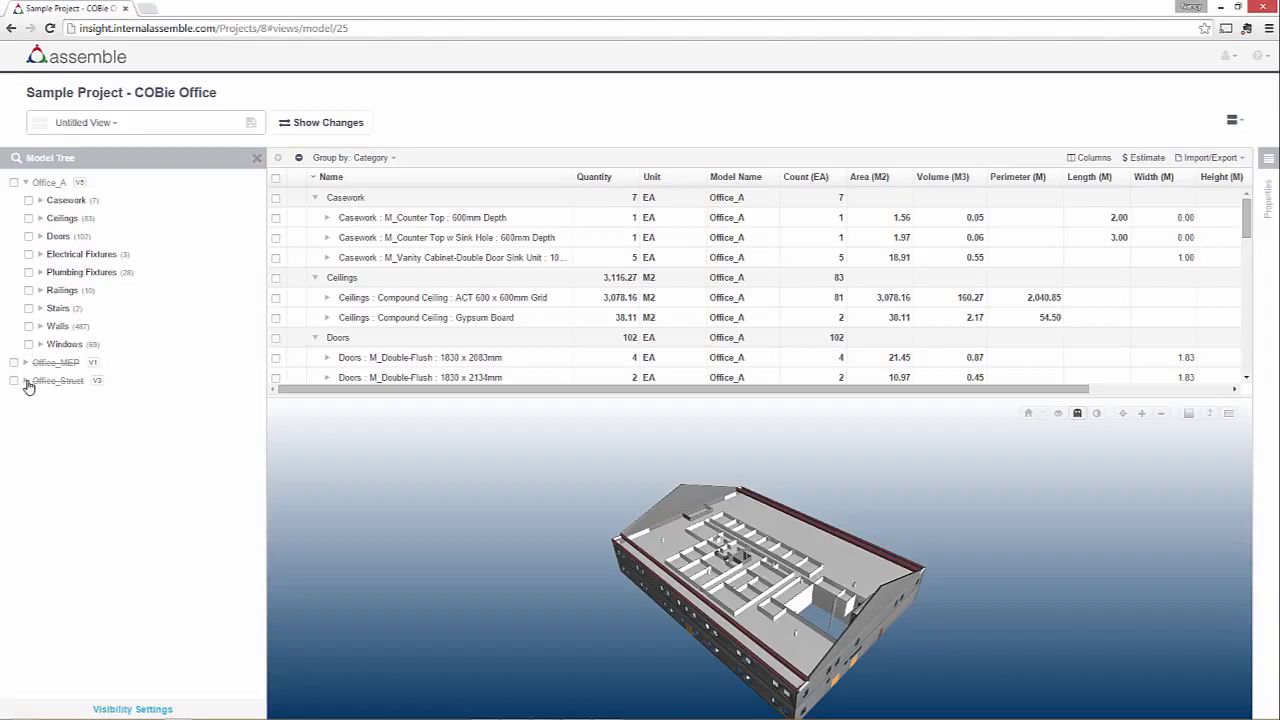
Step: Expand the wall types of the Office_Struct and Office_A models in the model tree
left_click(26, 381)
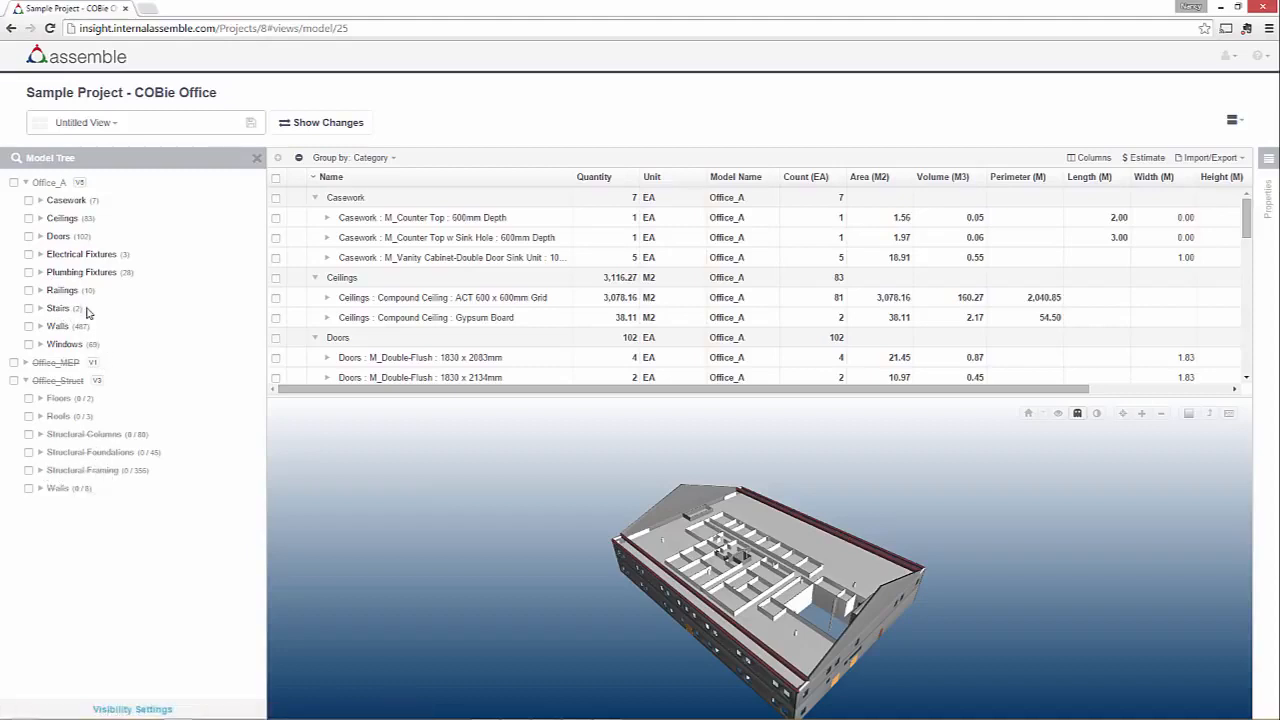
left_click(57, 492)
left_click(66, 506)
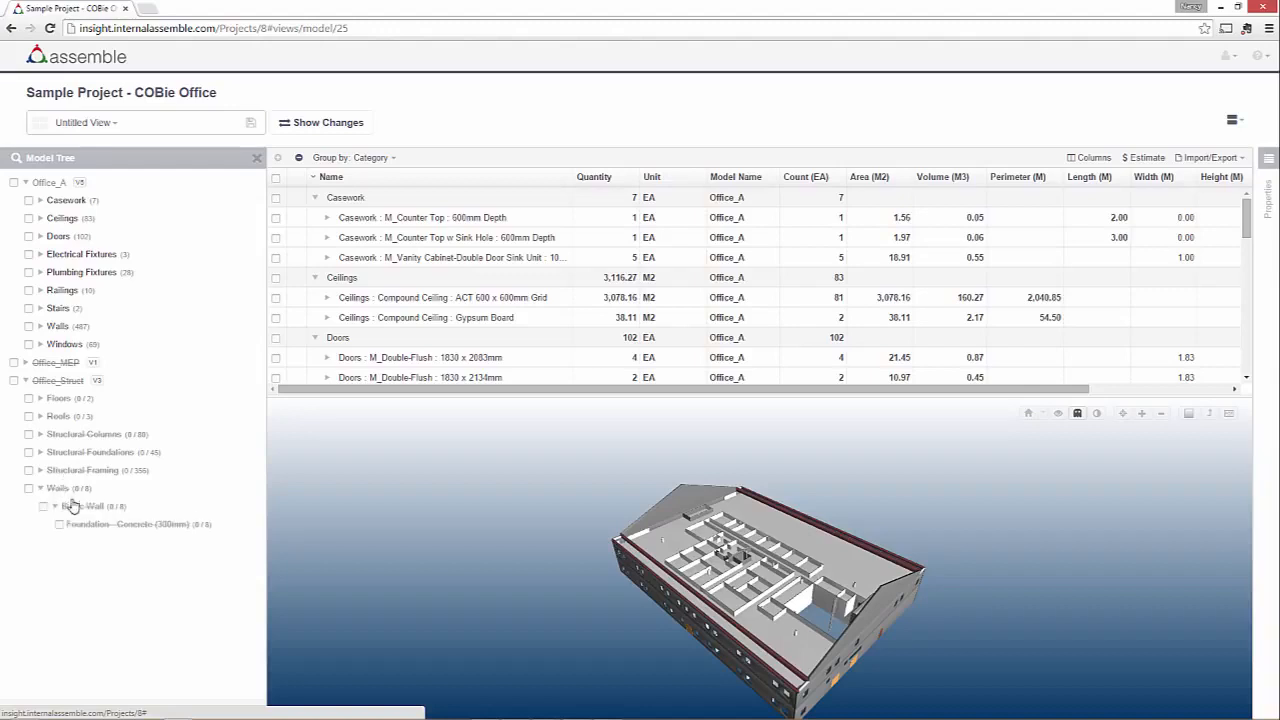
left_click(57, 327)
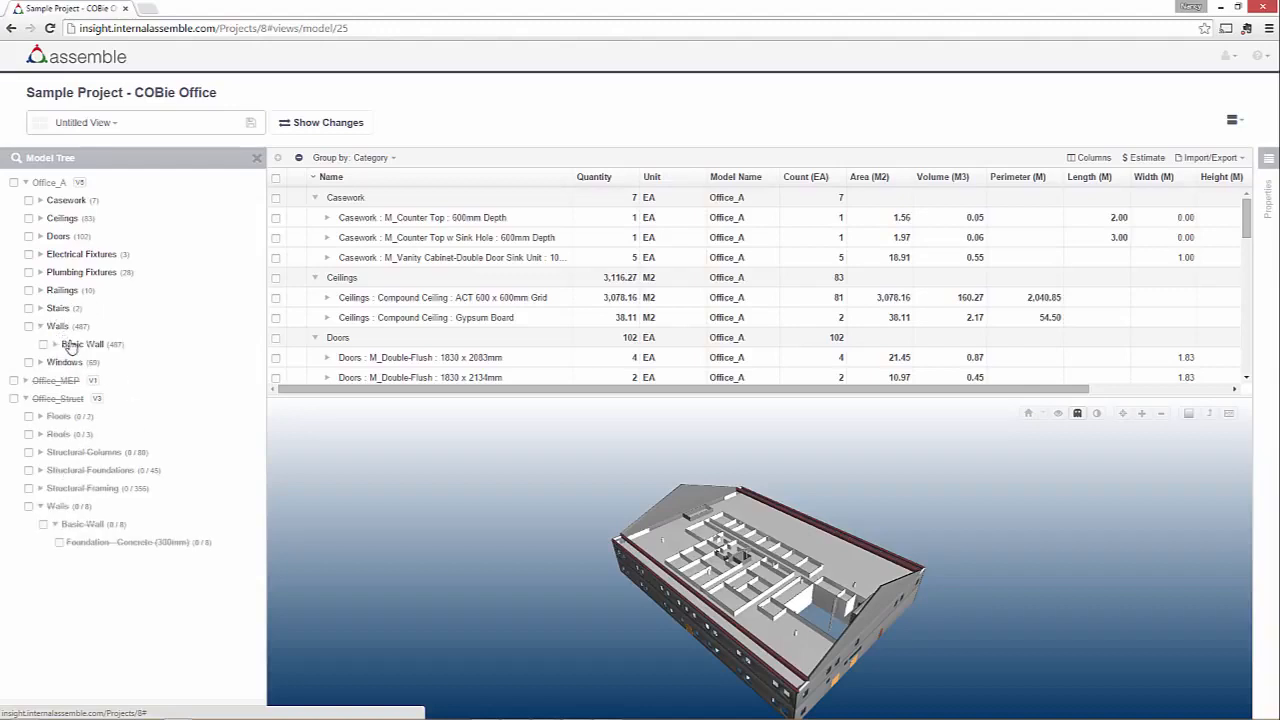
left_click(76, 344)
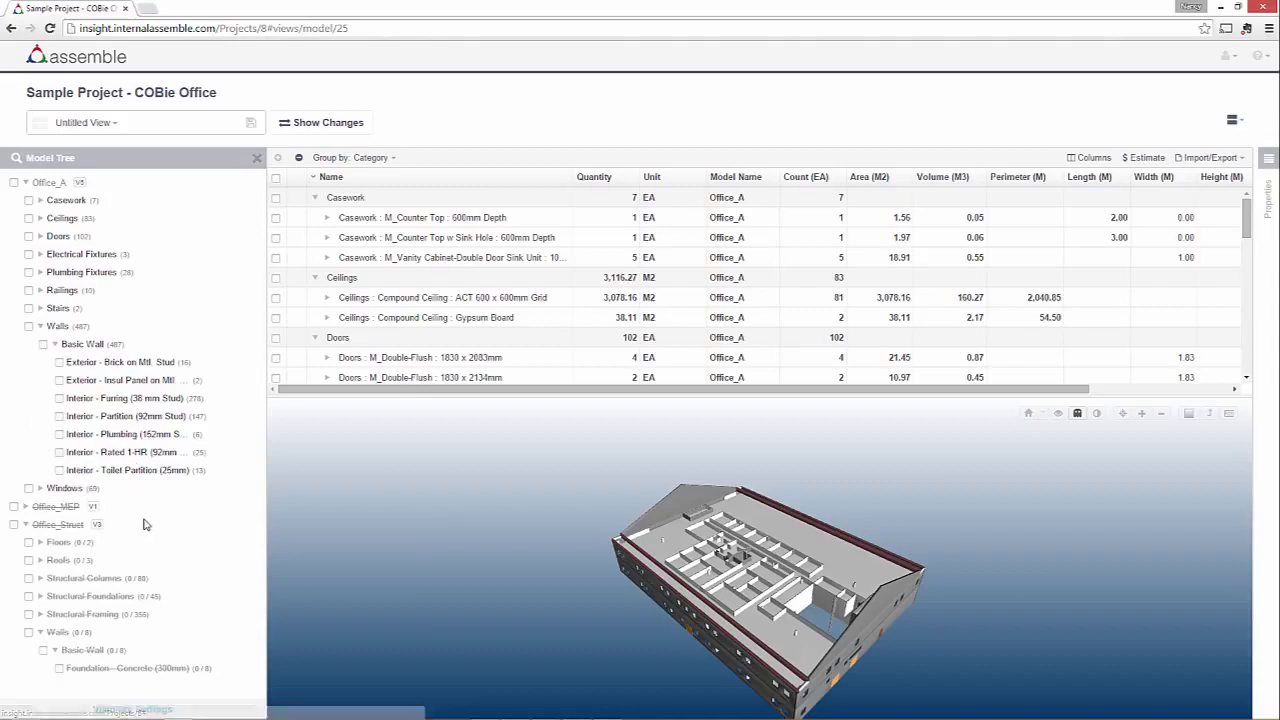
Step: Unhide all the walls of the Office_Struct model
left_click(29, 632)
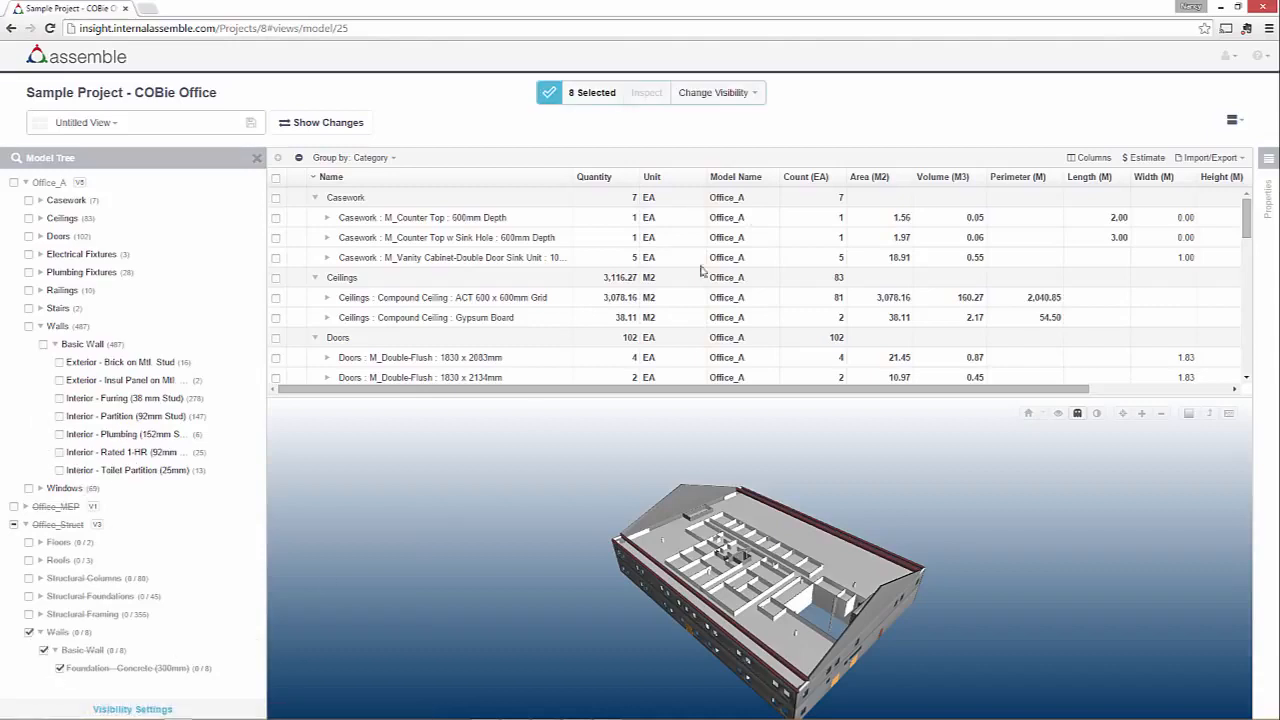
left_click(722, 92)
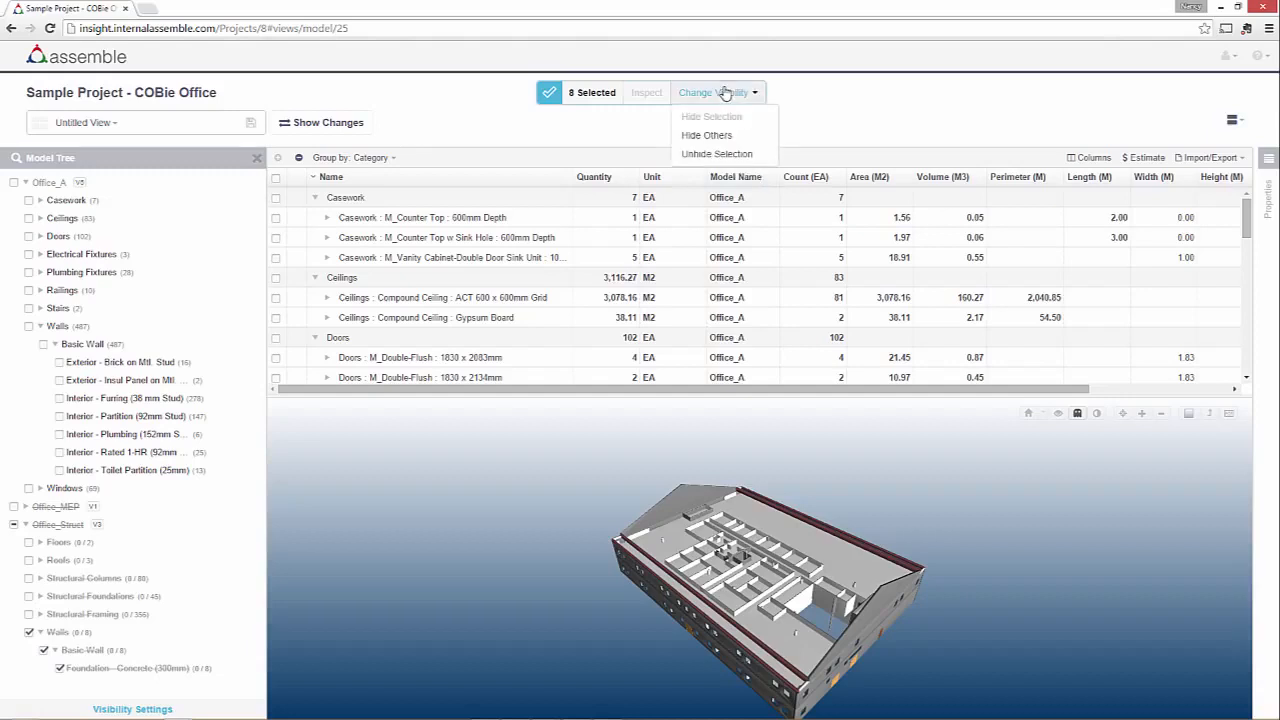
left_click(713, 154)
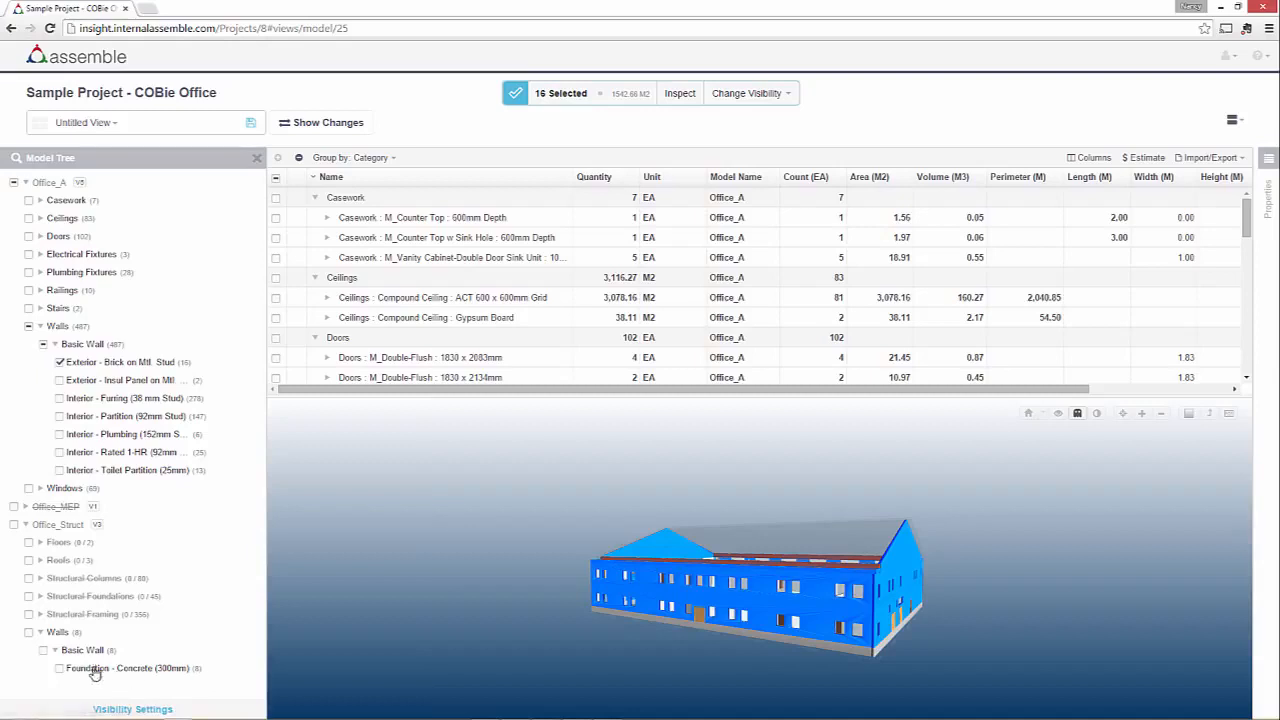
Step: Highlight the foundation walls and the Office_A walls for comparison, and hide only the Office_Struct foundation walls
left_click(170, 664)
left_click(748, 93)
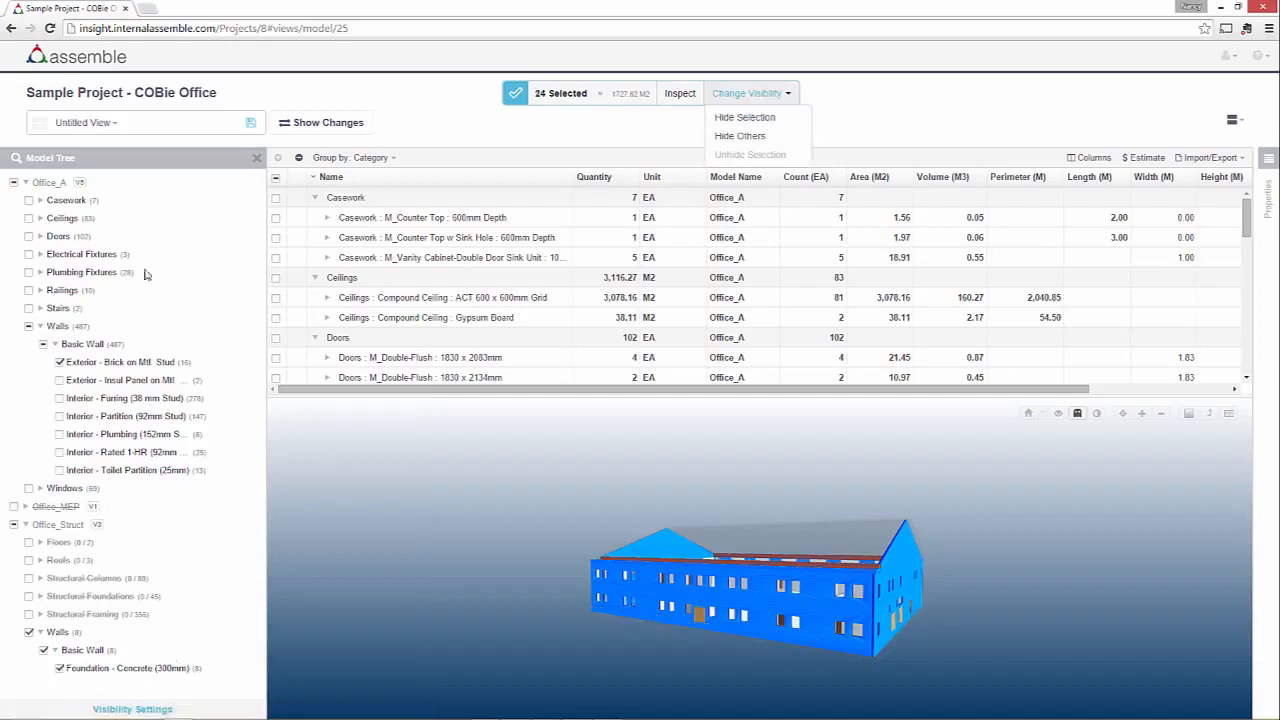
left_click(29, 327)
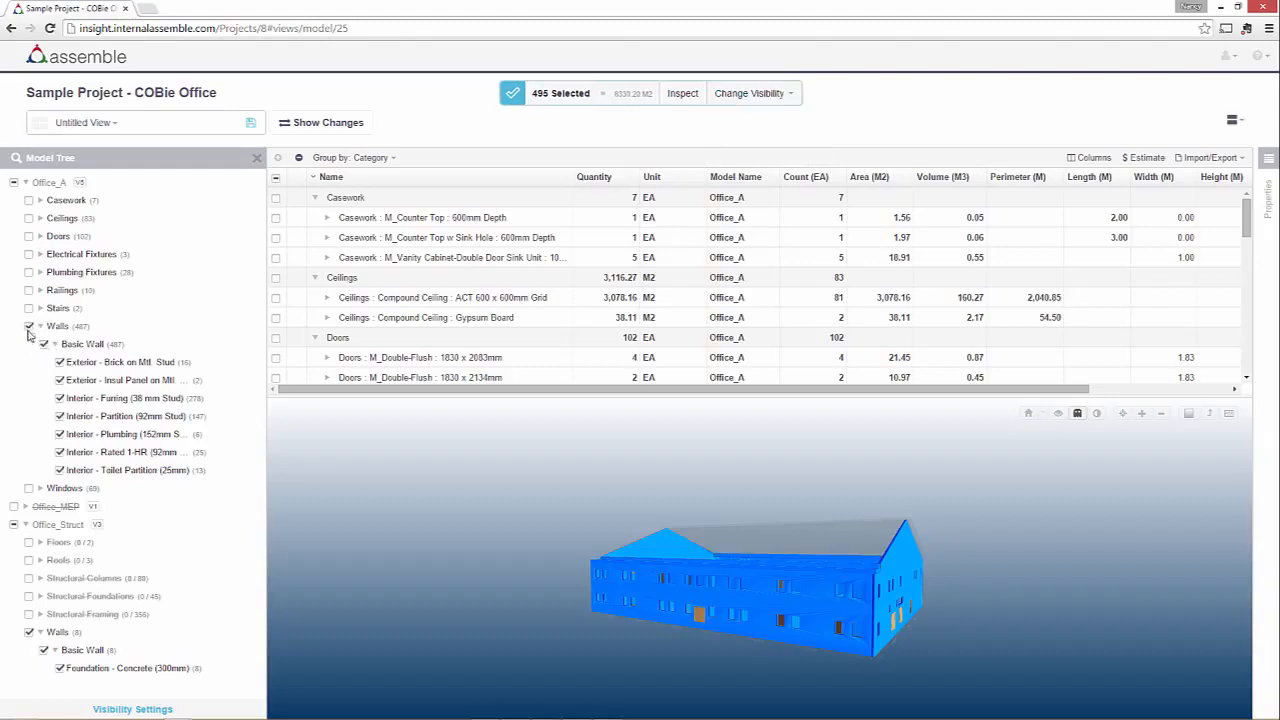
left_click(29, 327)
left_click(748, 93)
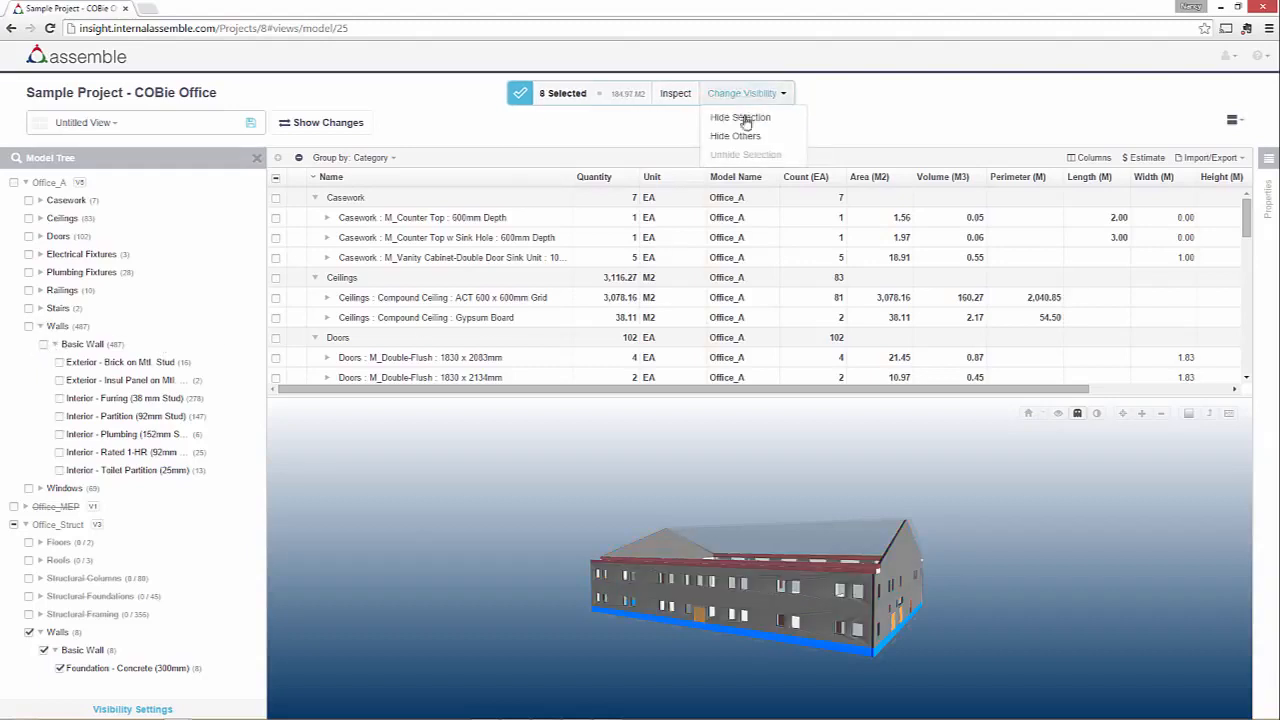
left_click(744, 122)
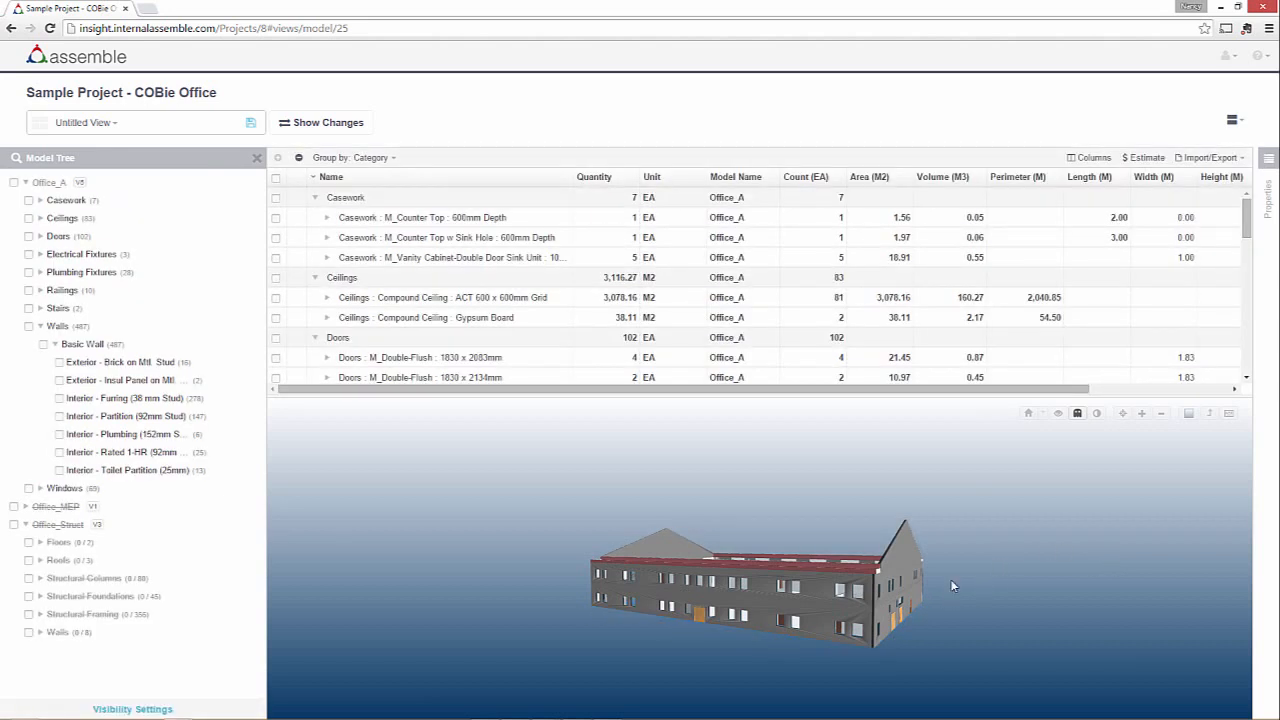
Step: Isolate the Office_A walls by hiding all other elements
left_click_drag(951, 581, 944, 597)
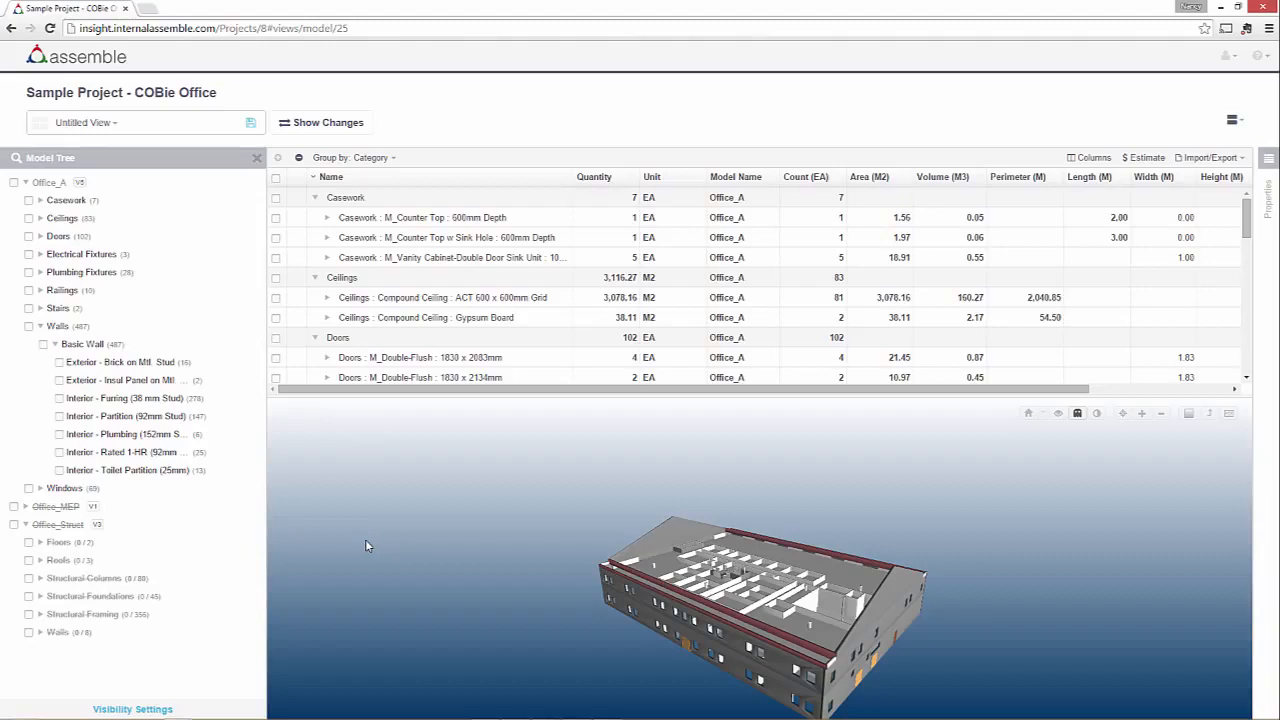
left_click(29, 327)
left_click(731, 93)
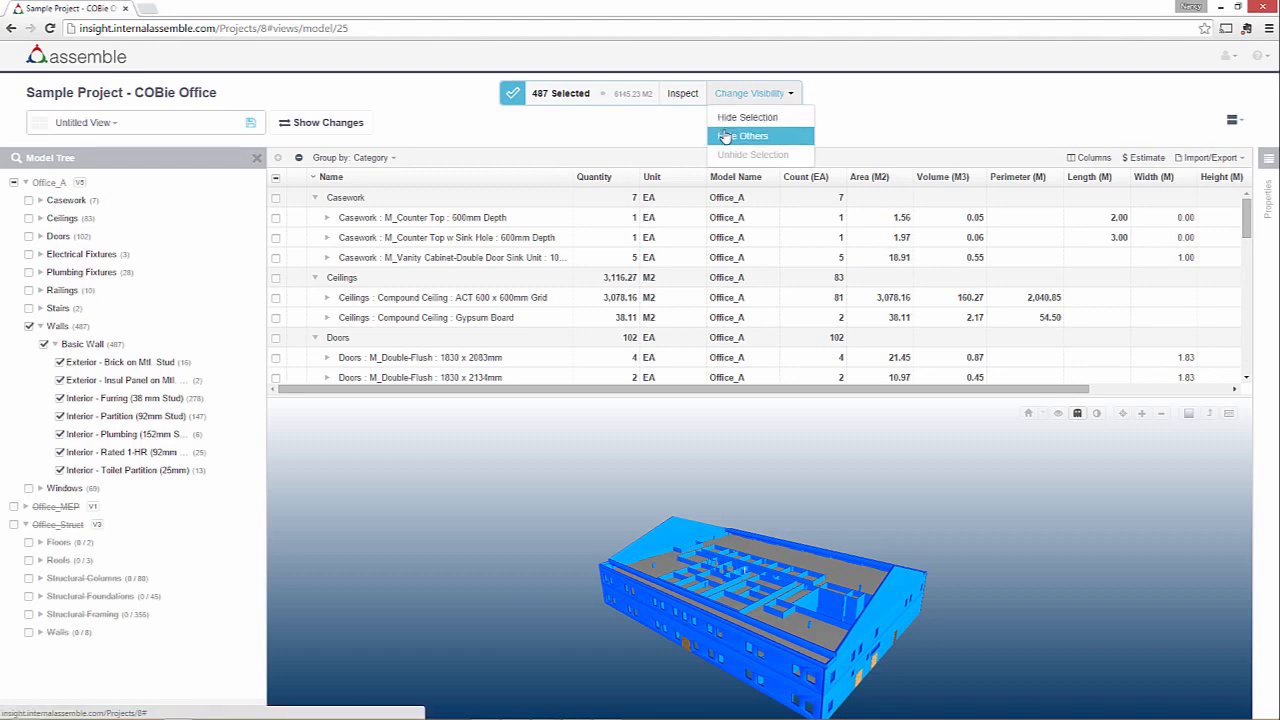
left_click(726, 136)
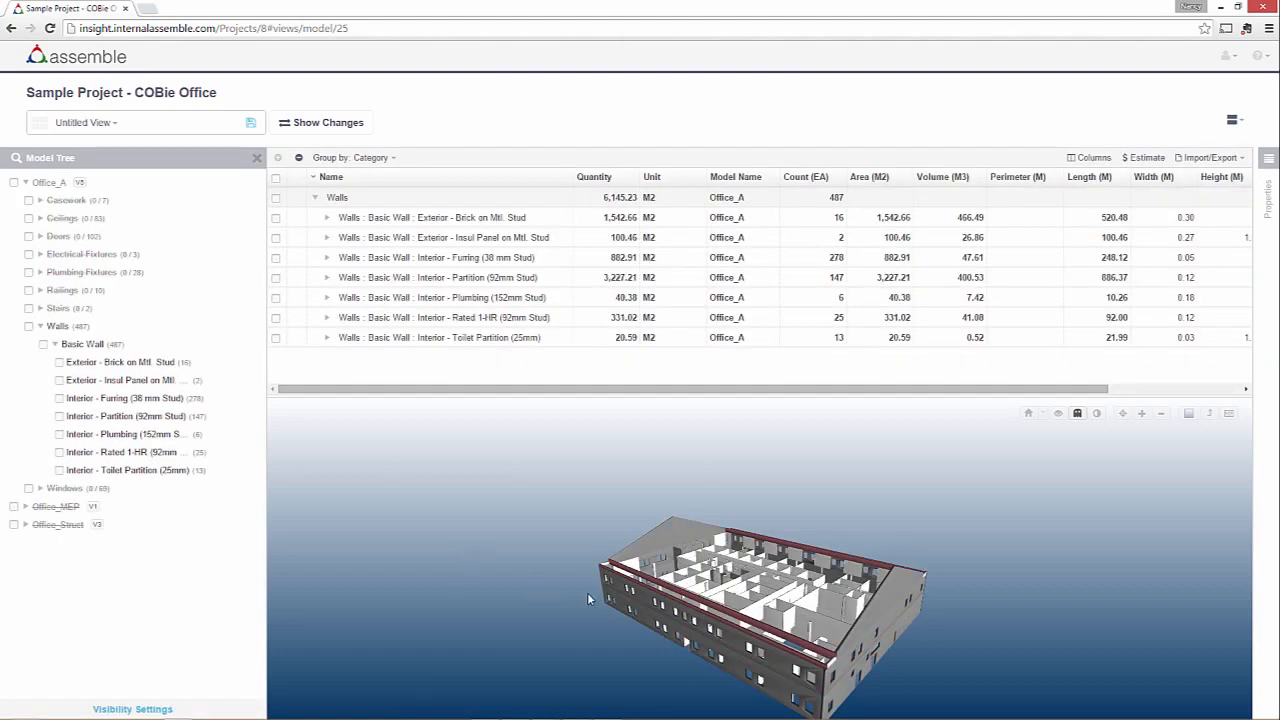
Step: Hide the five interior wall types of Office_A: Furring, Partition, Plumbing, Rated 1-HR and Toilet Partition
middle_click_drag(637, 667, 626, 656)
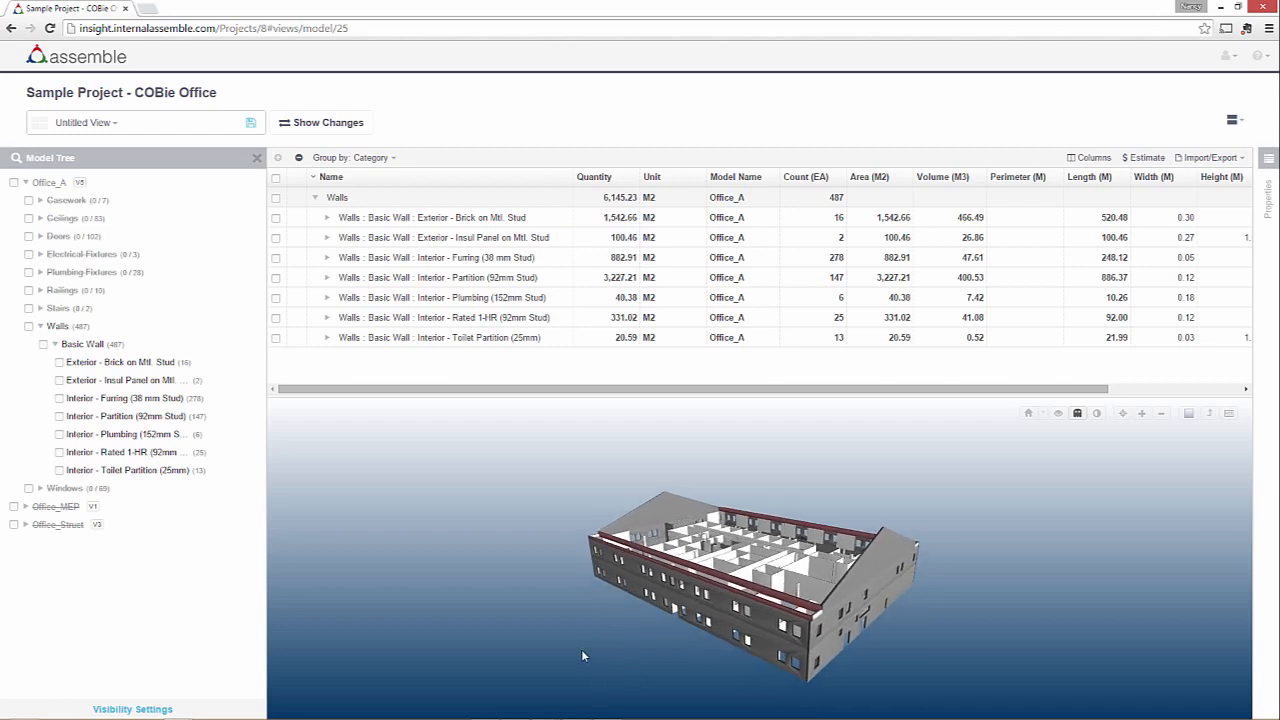
left_click(59, 398)
left_click(59, 416)
left_click(59, 434)
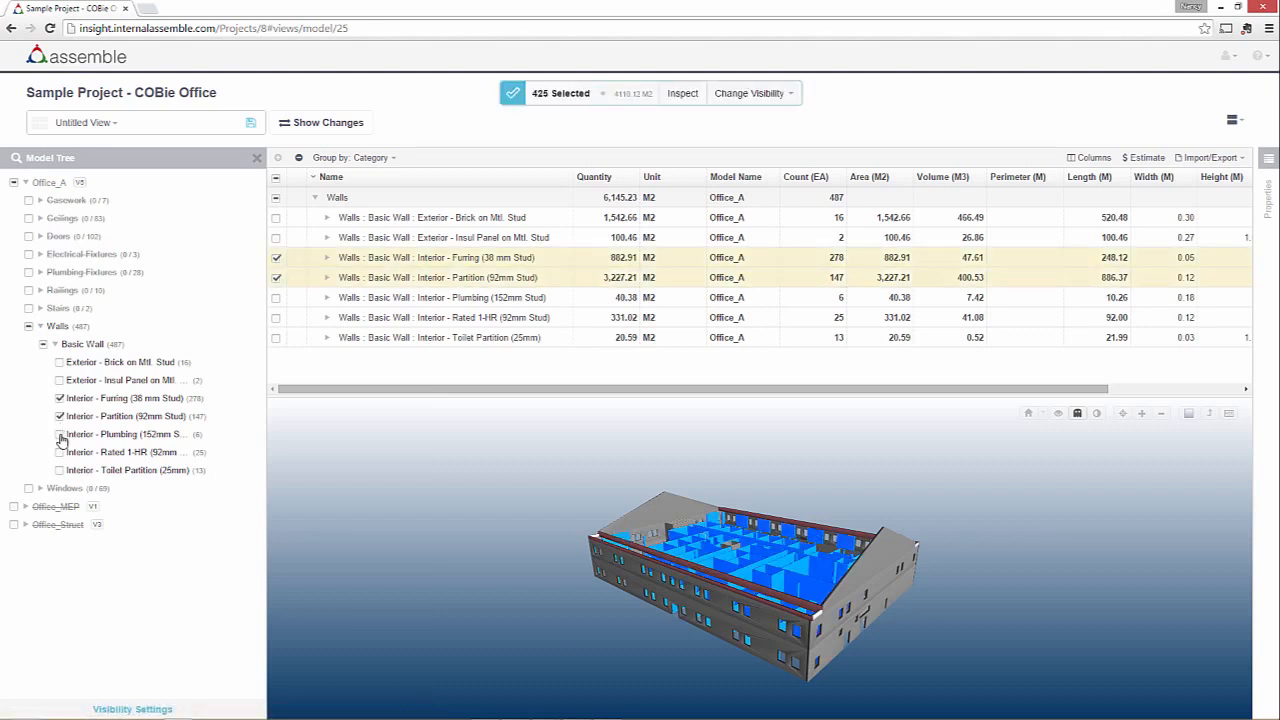
left_click(59, 452)
left_click(59, 470)
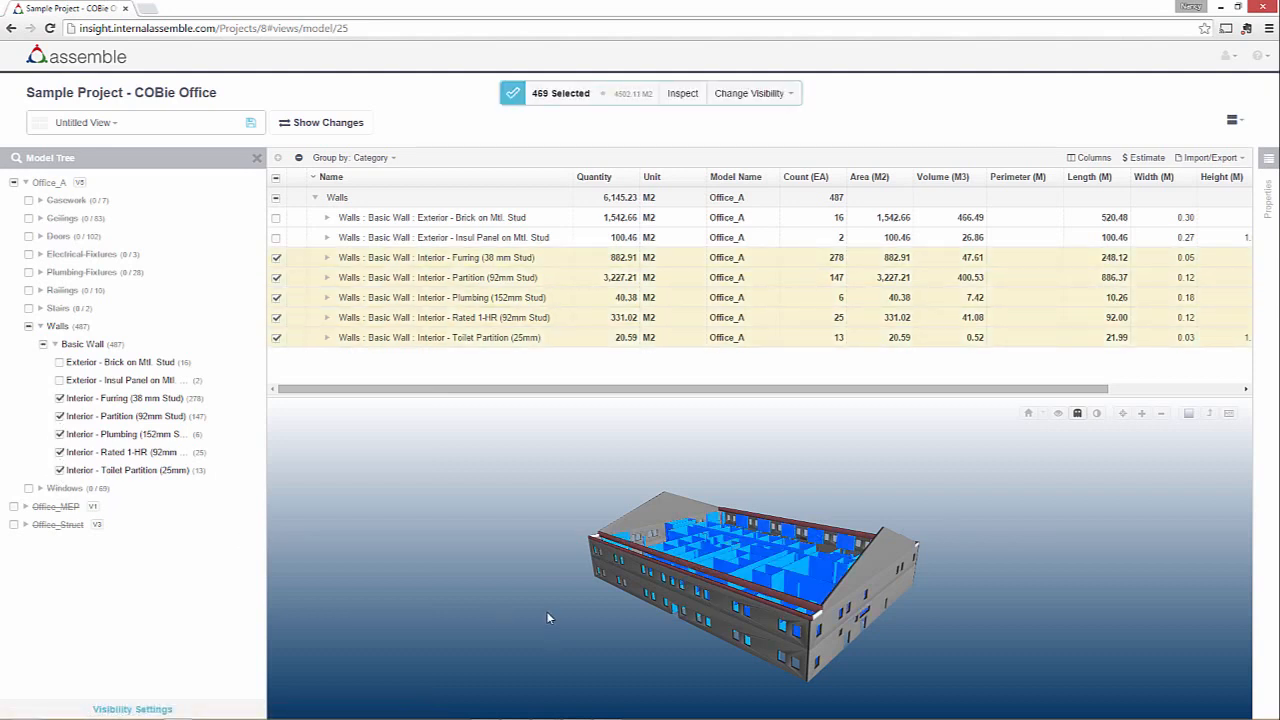
mouse_move(546, 611)
left_mouse_down()
mouse_move(570, 581)
mouse_move(514, 613)
mouse_move(538, 630)
mouse_move(548, 600)
left_mouse_up()
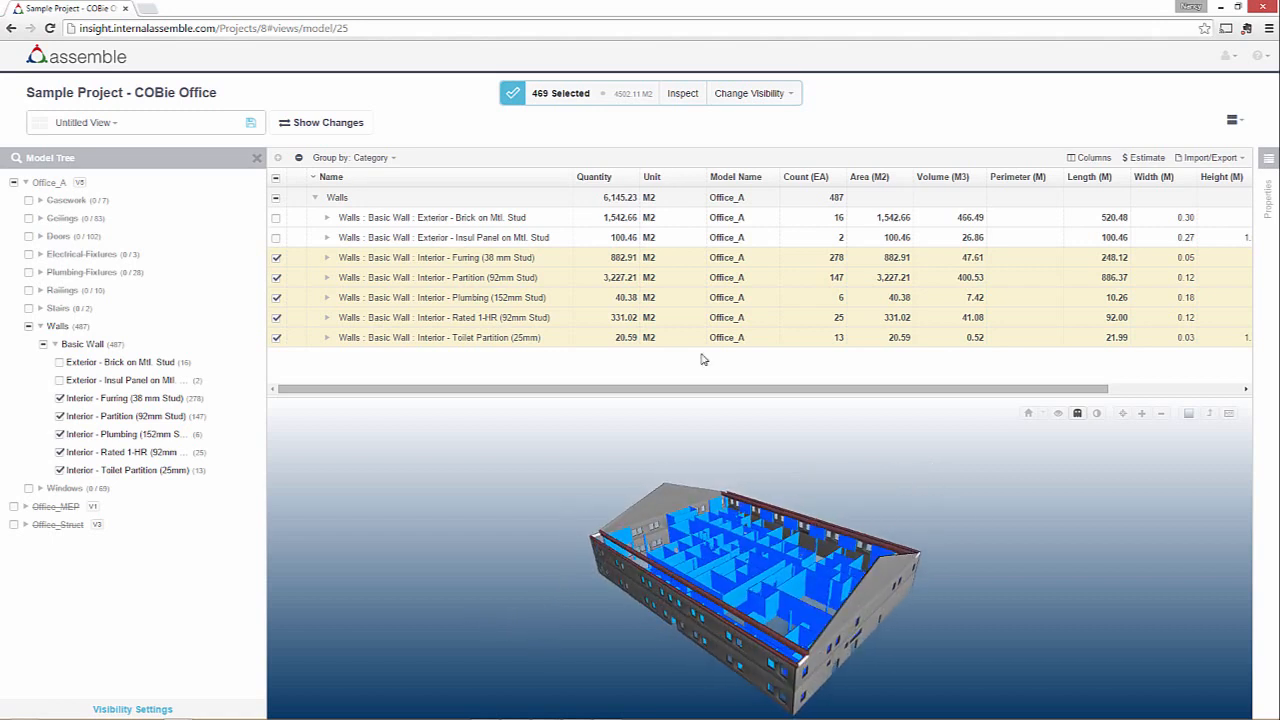
left_click(752, 93)
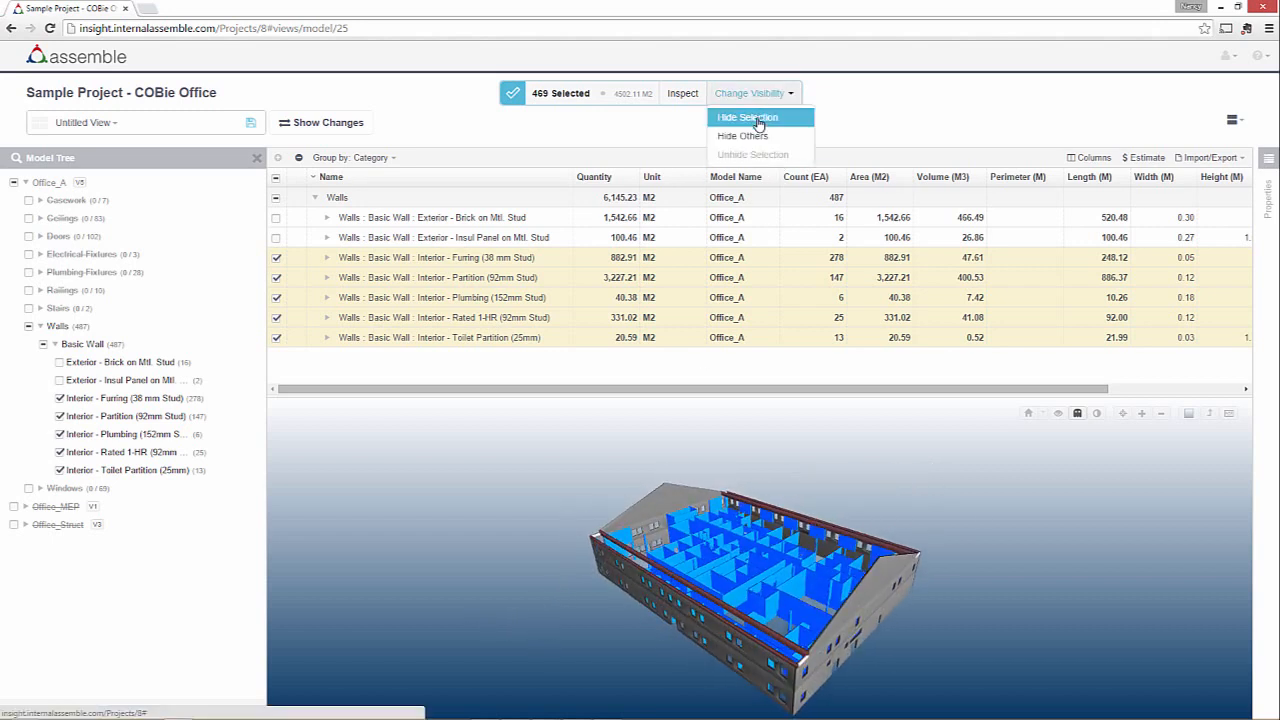
left_click(759, 118)
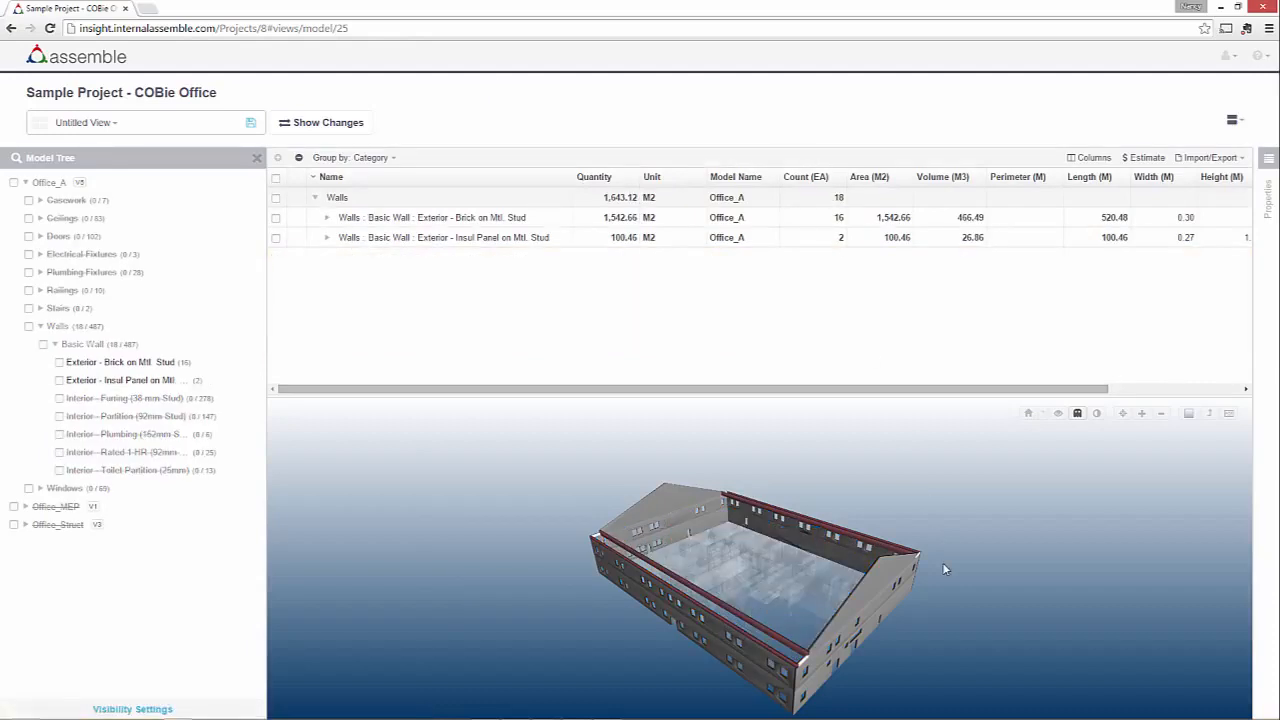
Step: List the individual exterior walls and hide the two Exterior - Insul Panel on Mtl. Stud walls along the long sides
left_click(327, 238)
left_click(327, 217)
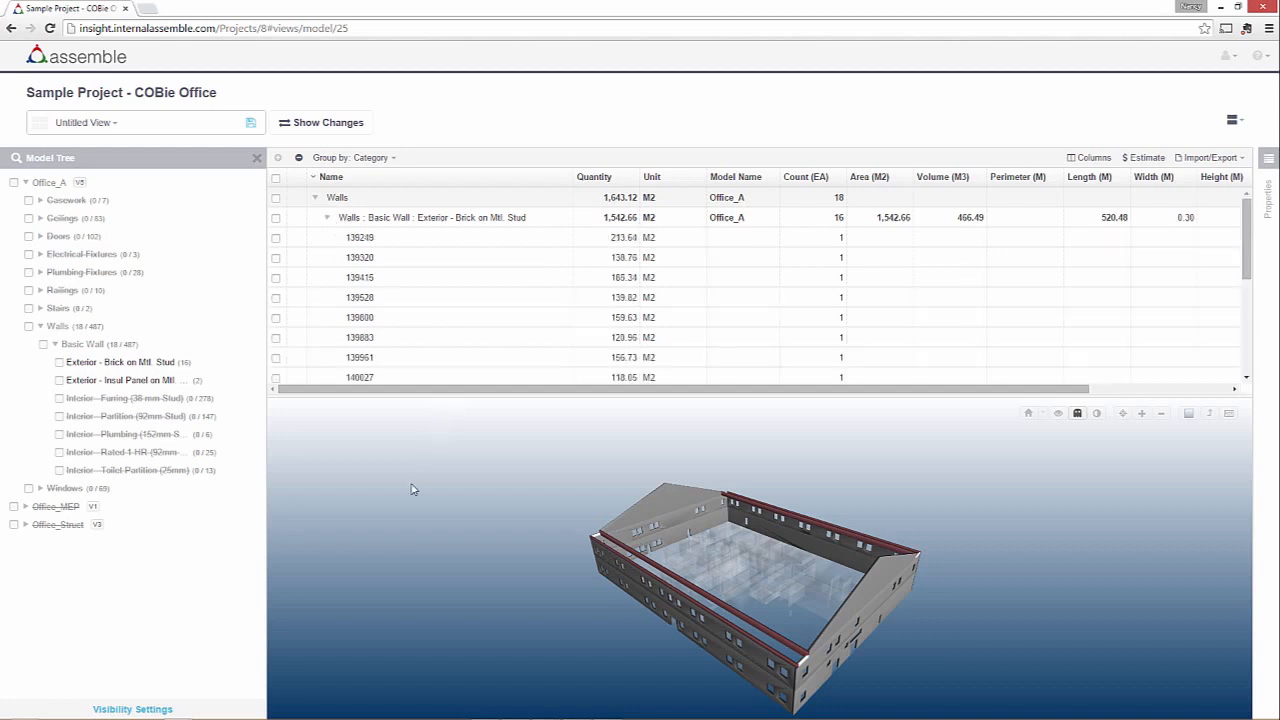
mouse_move(613, 611)
left_mouse_down()
mouse_move(623, 603)
mouse_move(611, 614)
left_mouse_up()
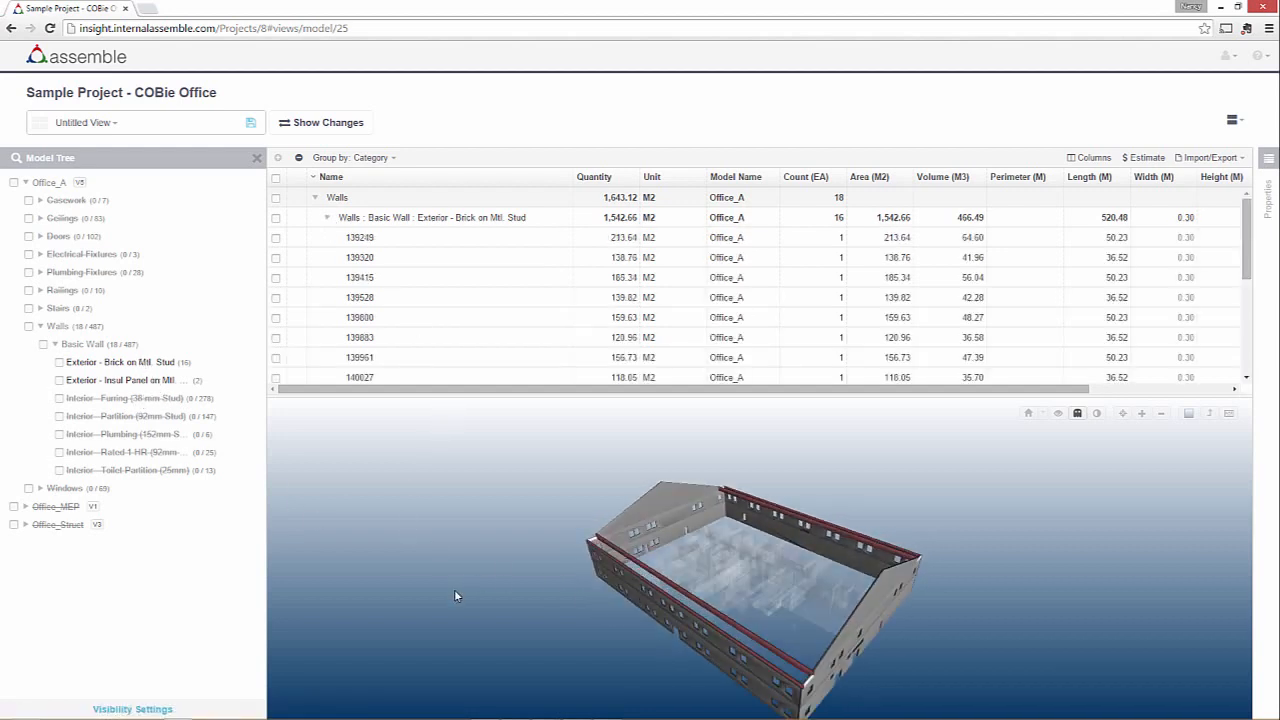
left_click(701, 605)
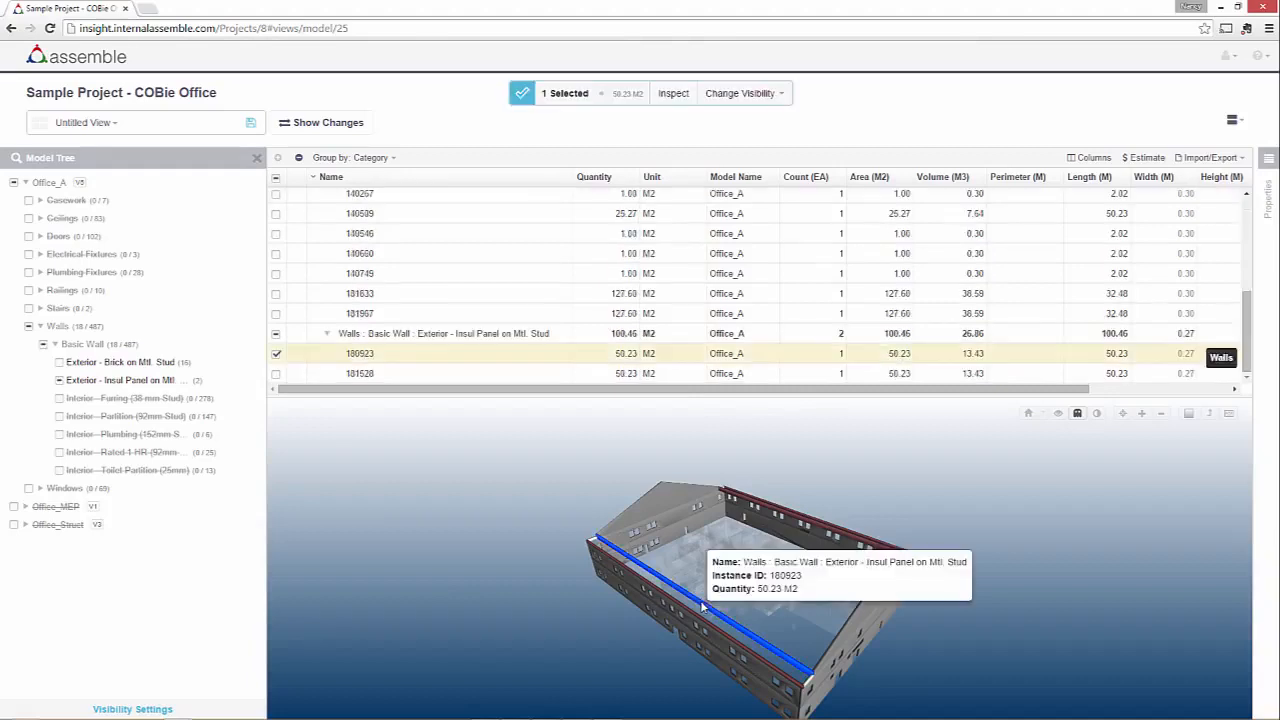
left_click(847, 540, "ctrl")
left_click_drag(976, 624, 1094, 598)
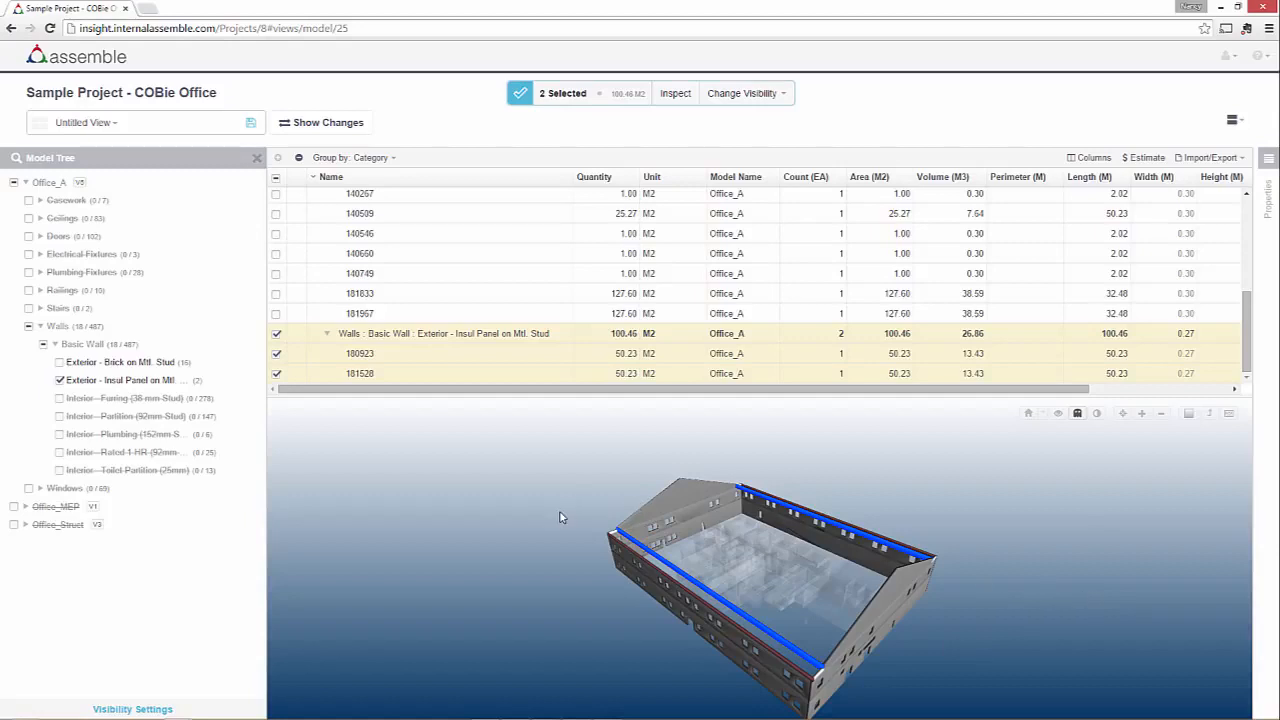
left_click(755, 93)
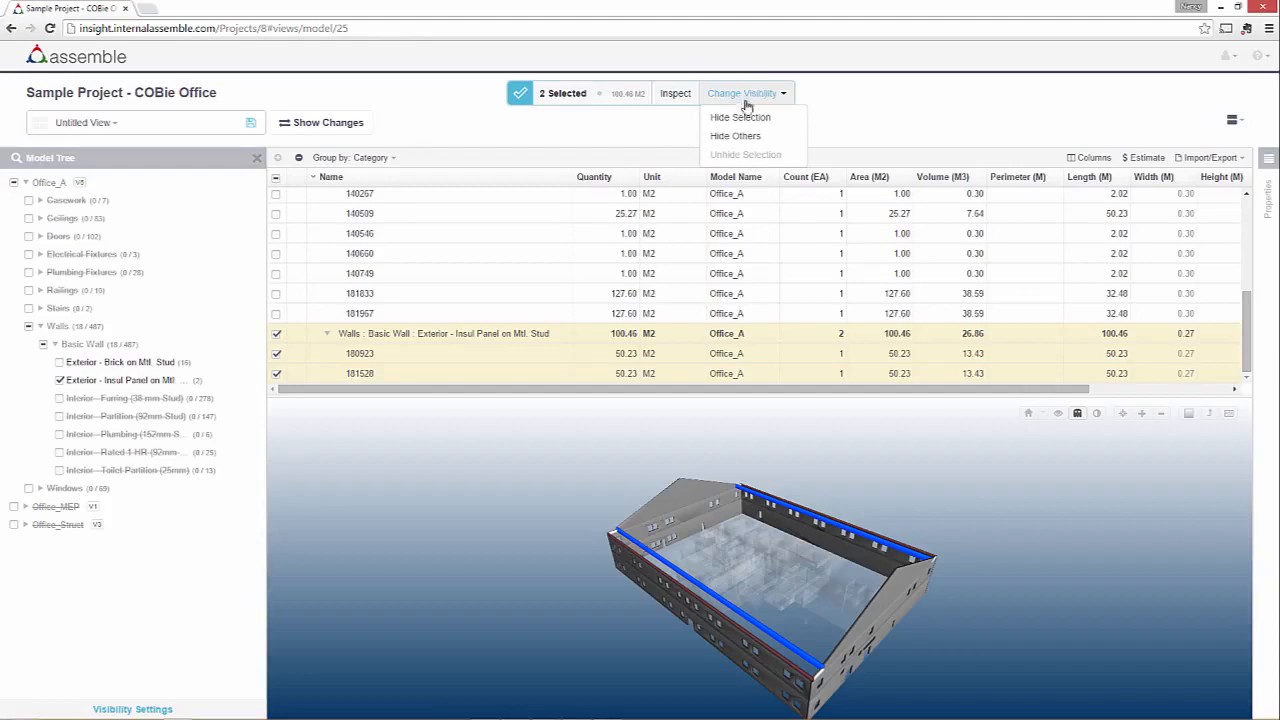
left_click(740, 117)
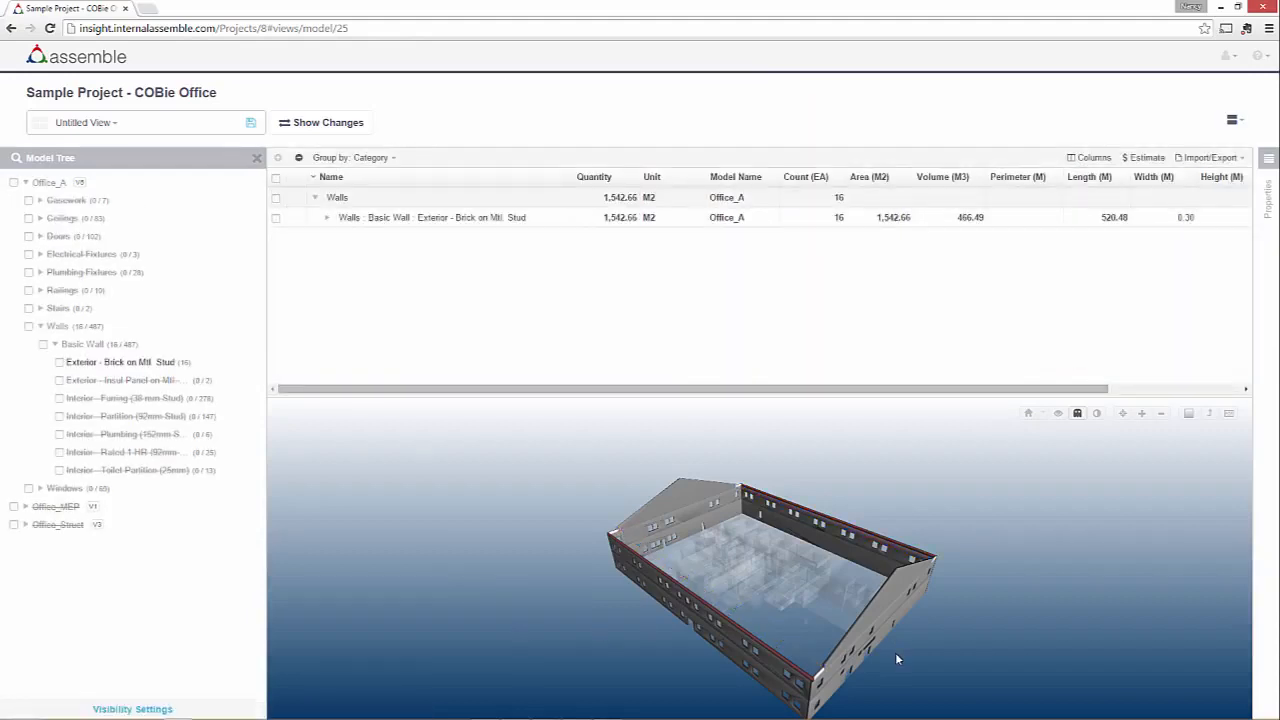
Step: List the individual brick walls and save the current view as "Exterior Enclosure"
left_click(327, 217)
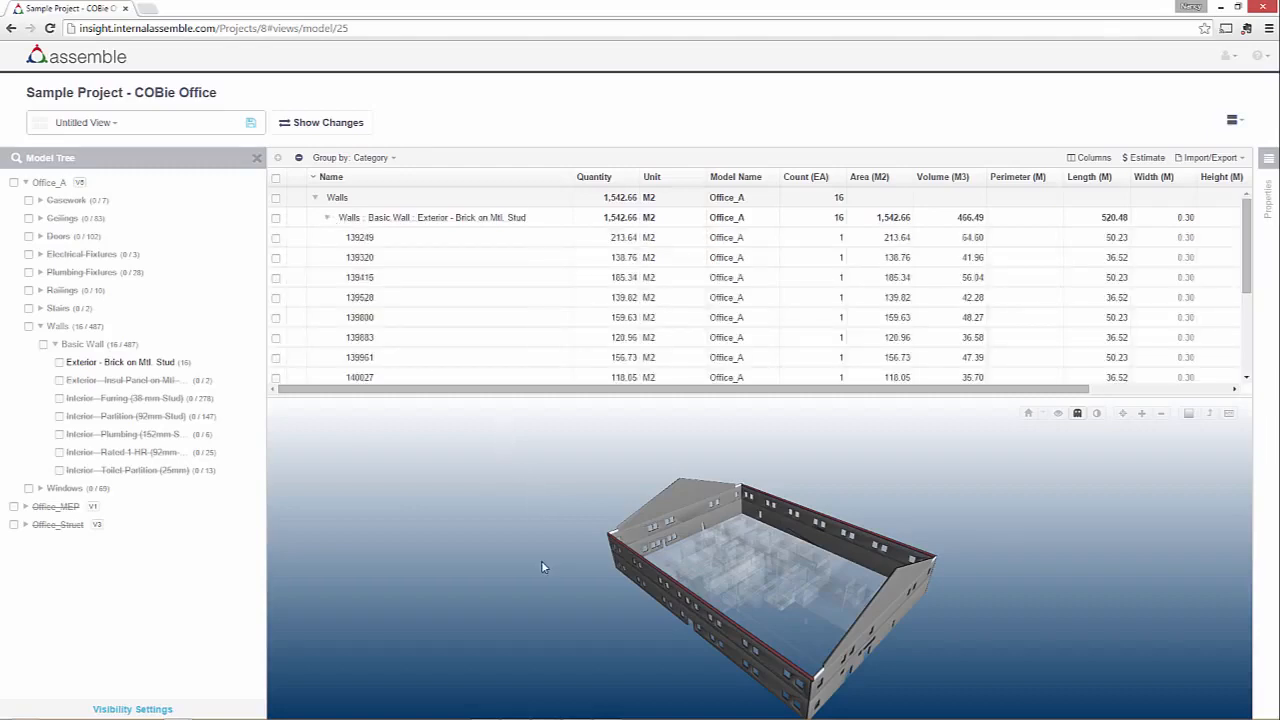
left_click(249, 123)
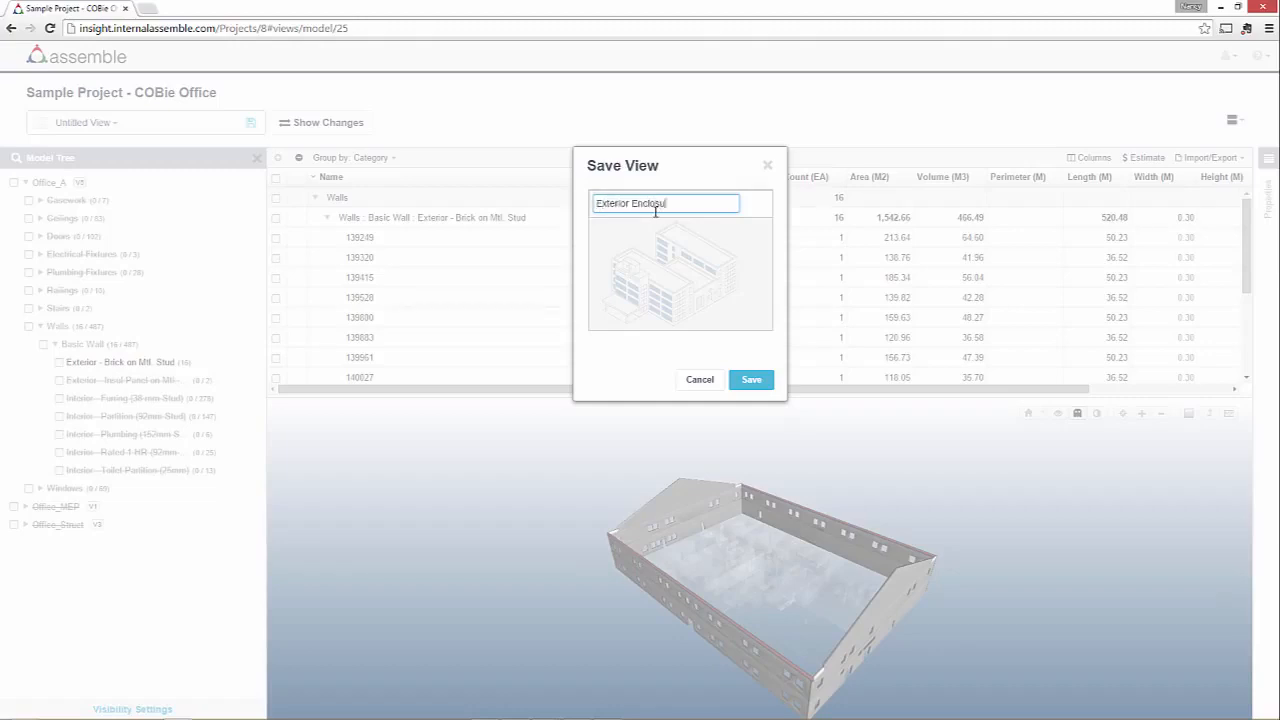
left_click(751, 380)
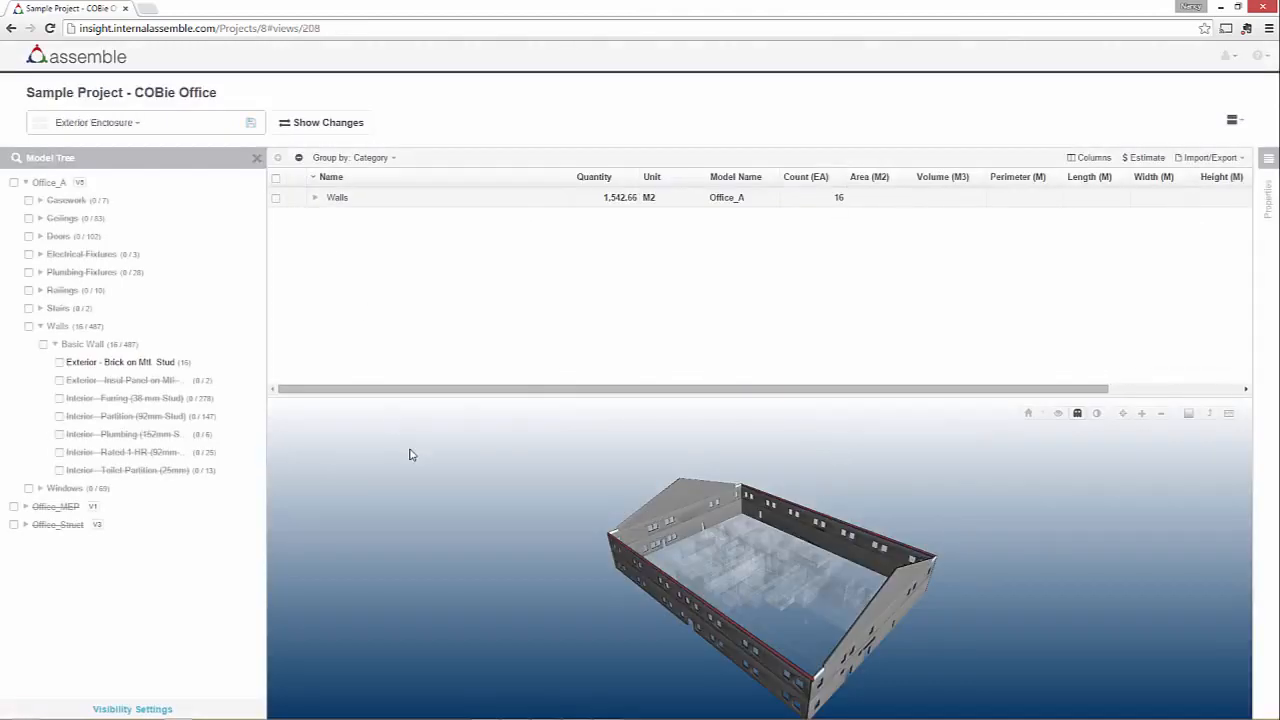
Step: Unhide all the Office_A walls in the Exterior Enclosure view
left_click(28, 326)
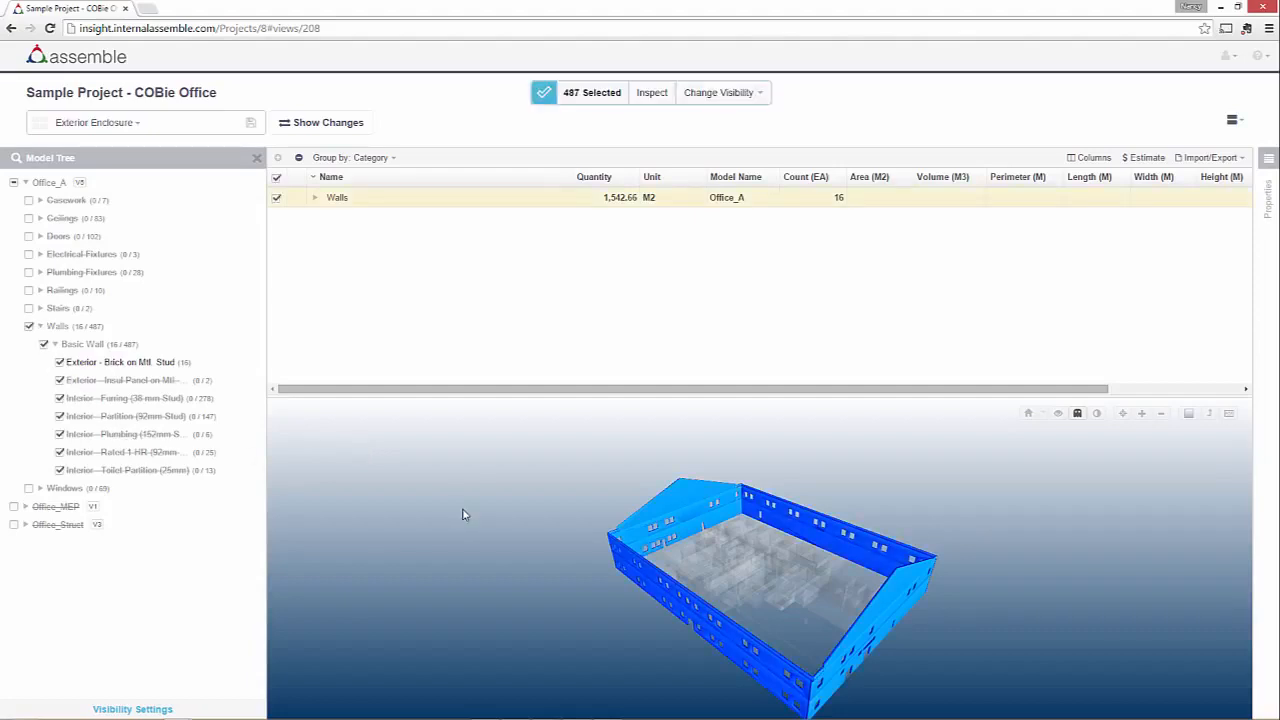
left_click(748, 94)
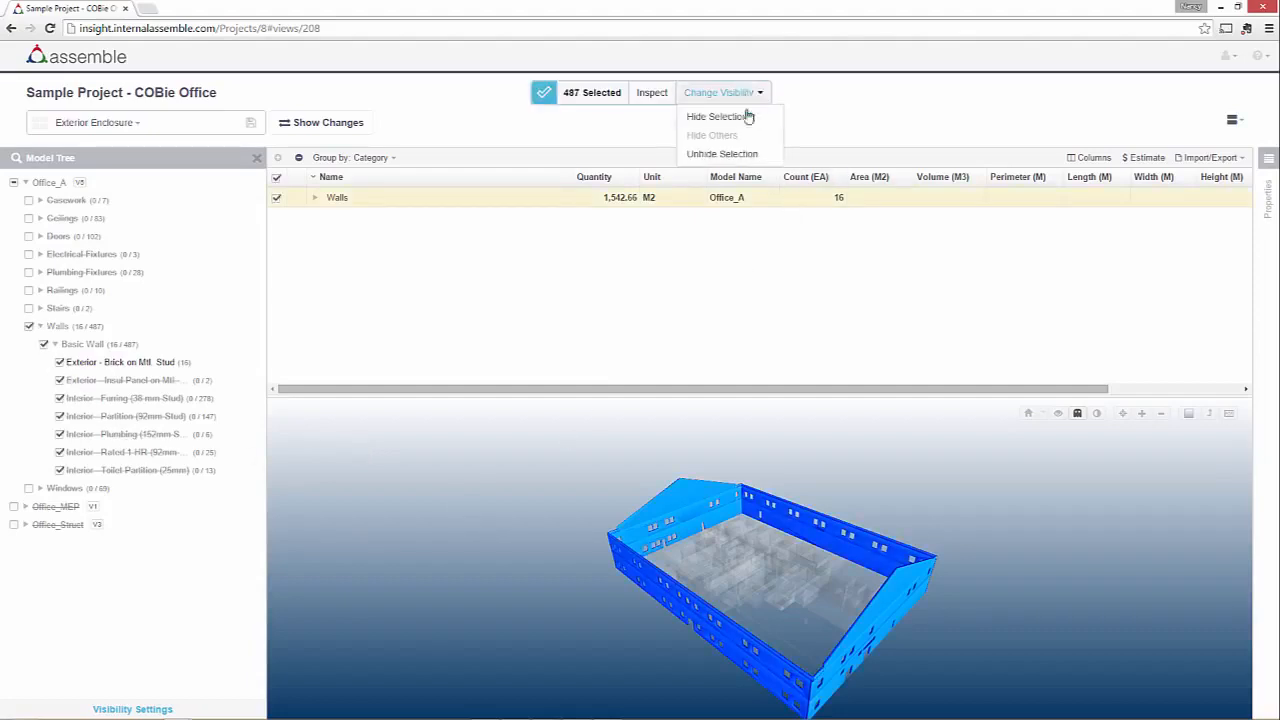
left_click(742, 155)
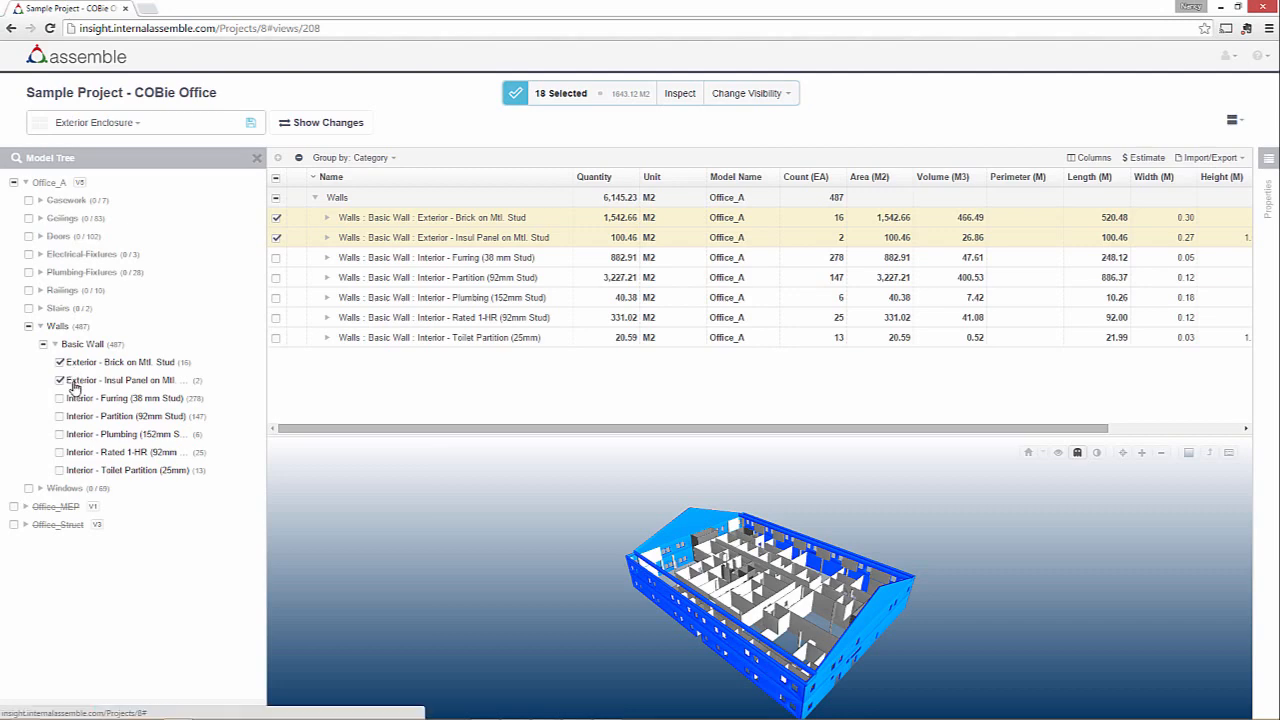
Step: Hide the Exterior - Brick and Exterior - Insul Panel wall types, leaving only the interior walls shown
left_click(770, 96)
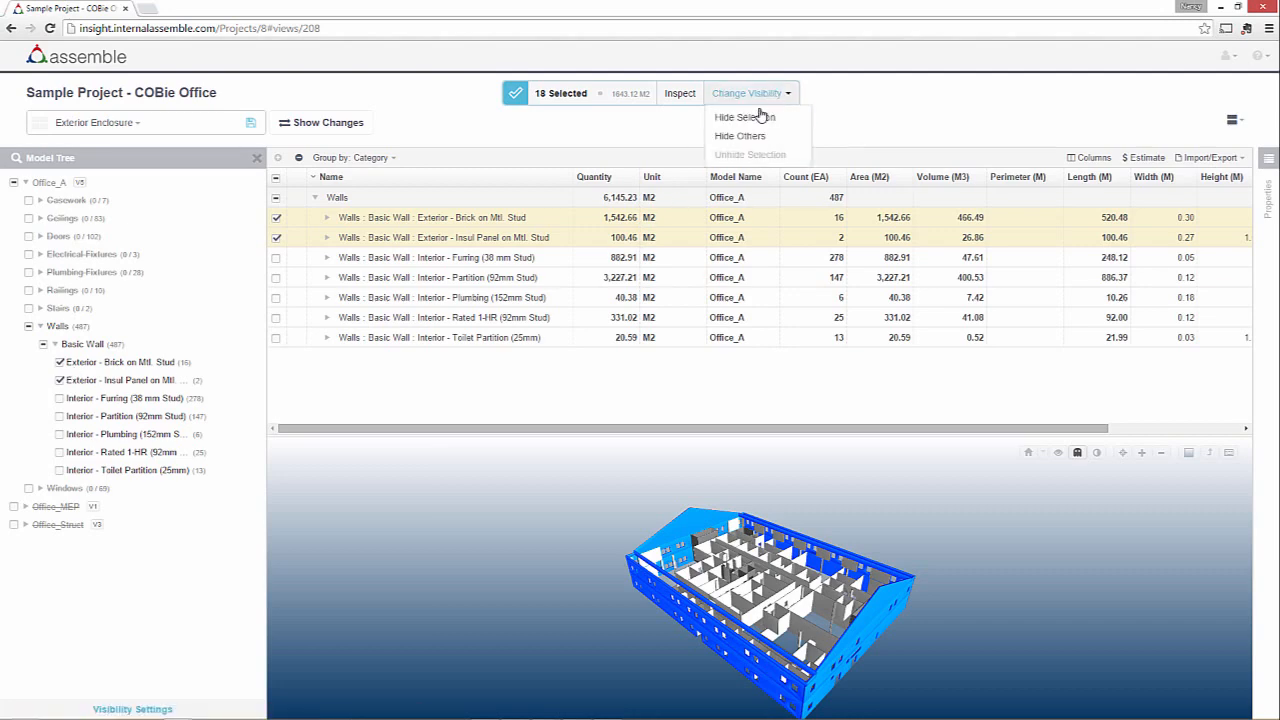
left_click(745, 116)
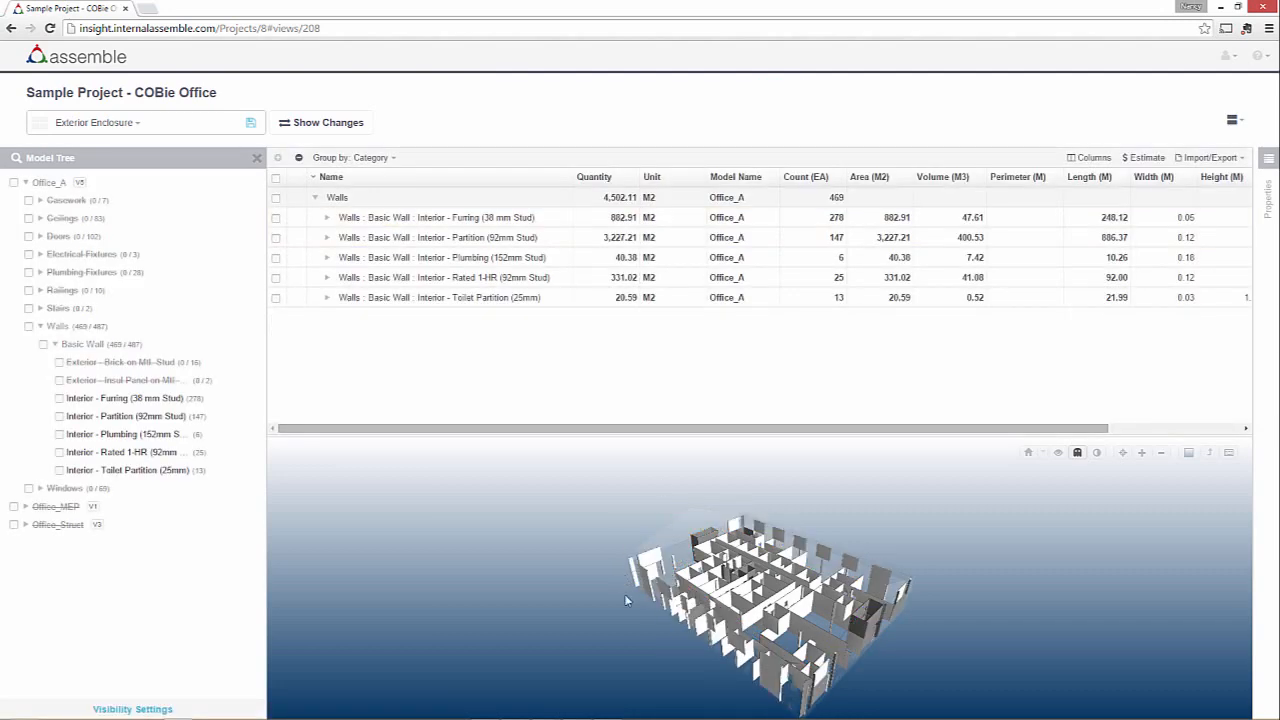
mouse_move(688, 650)
left_mouse_down()
mouse_move(690, 628)
mouse_move(590, 642)
mouse_move(682, 648)
left_mouse_up()
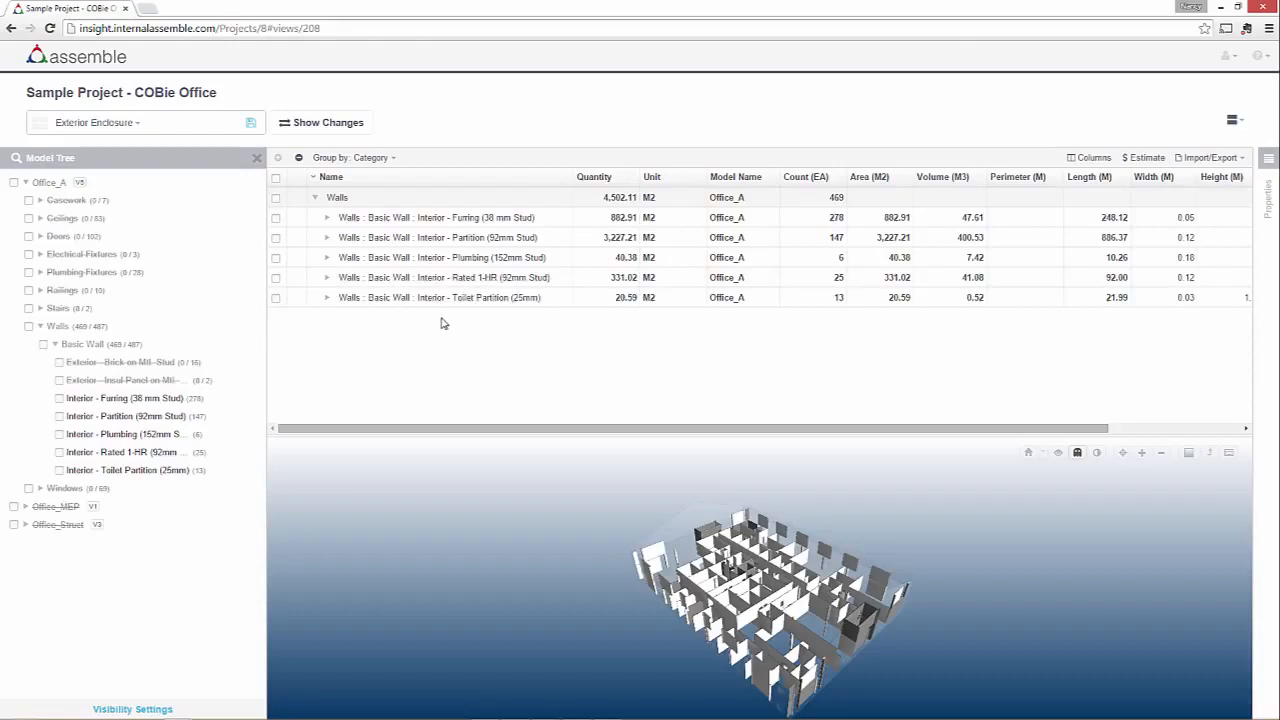
Step: Save the current interior walls display as a new view named "Interior Partitions"
left_click(251, 125)
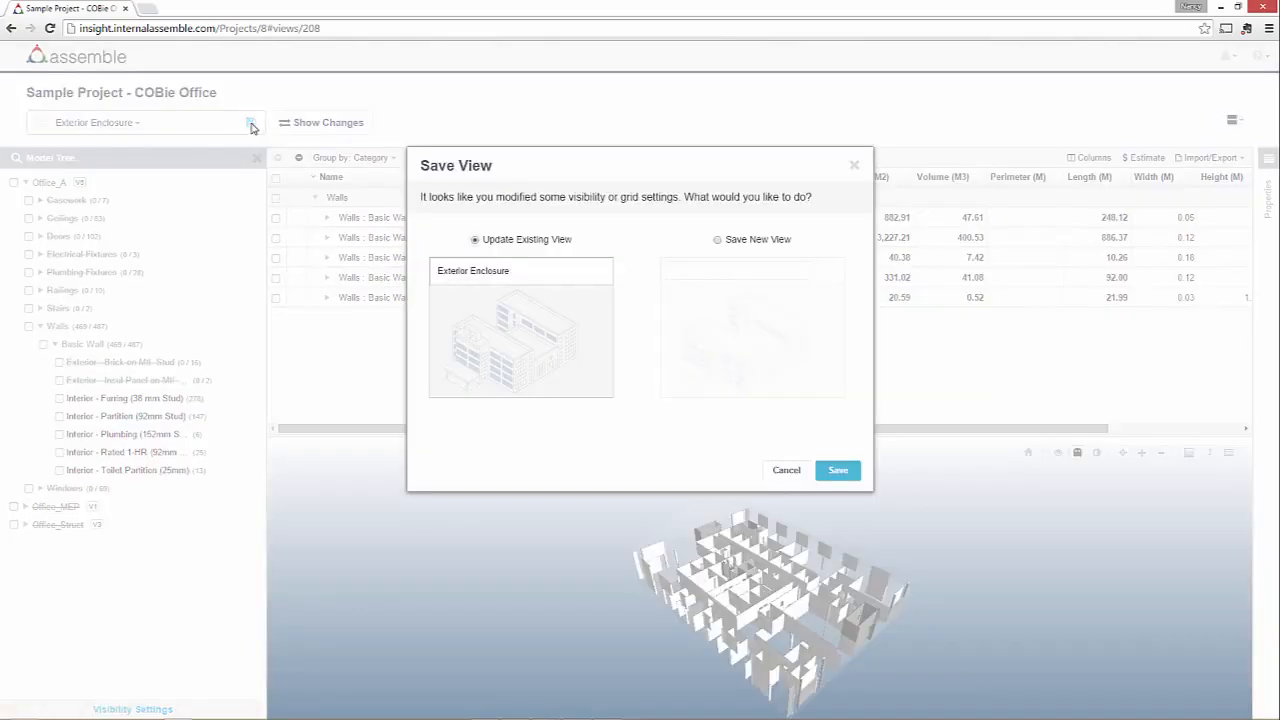
left_click(717, 242)
left_click(716, 271)
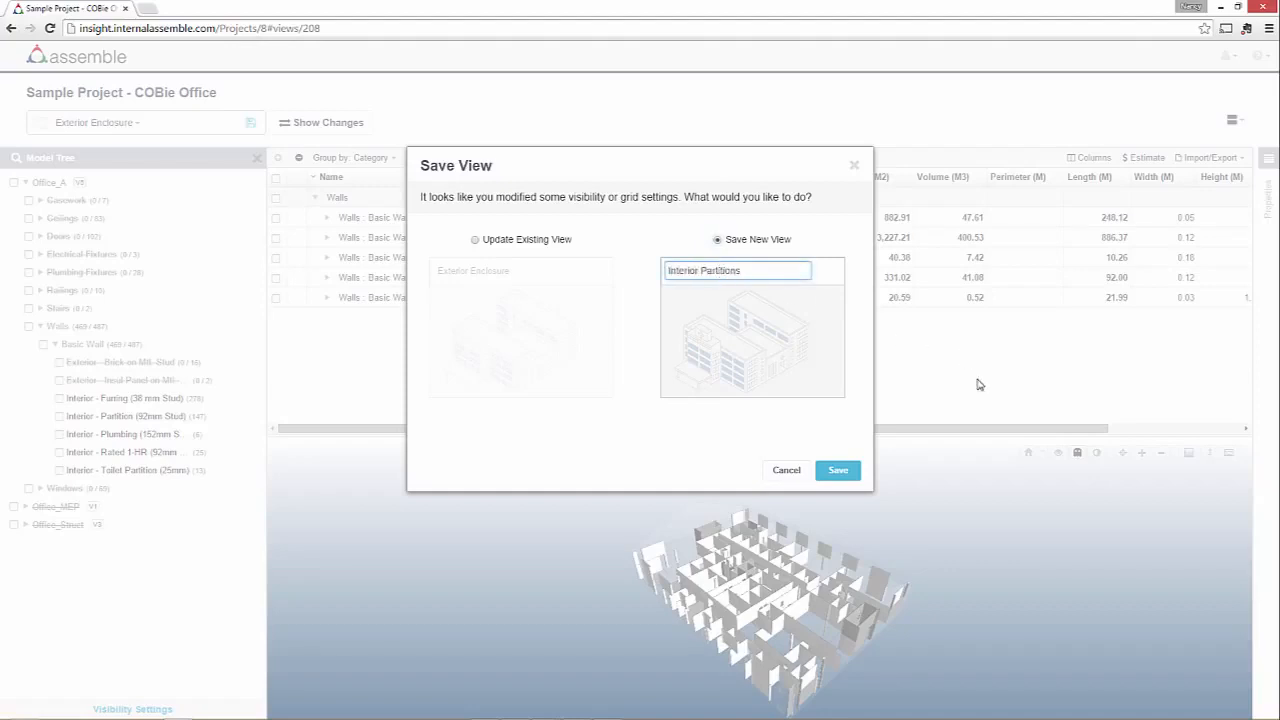
left_click(838, 470)
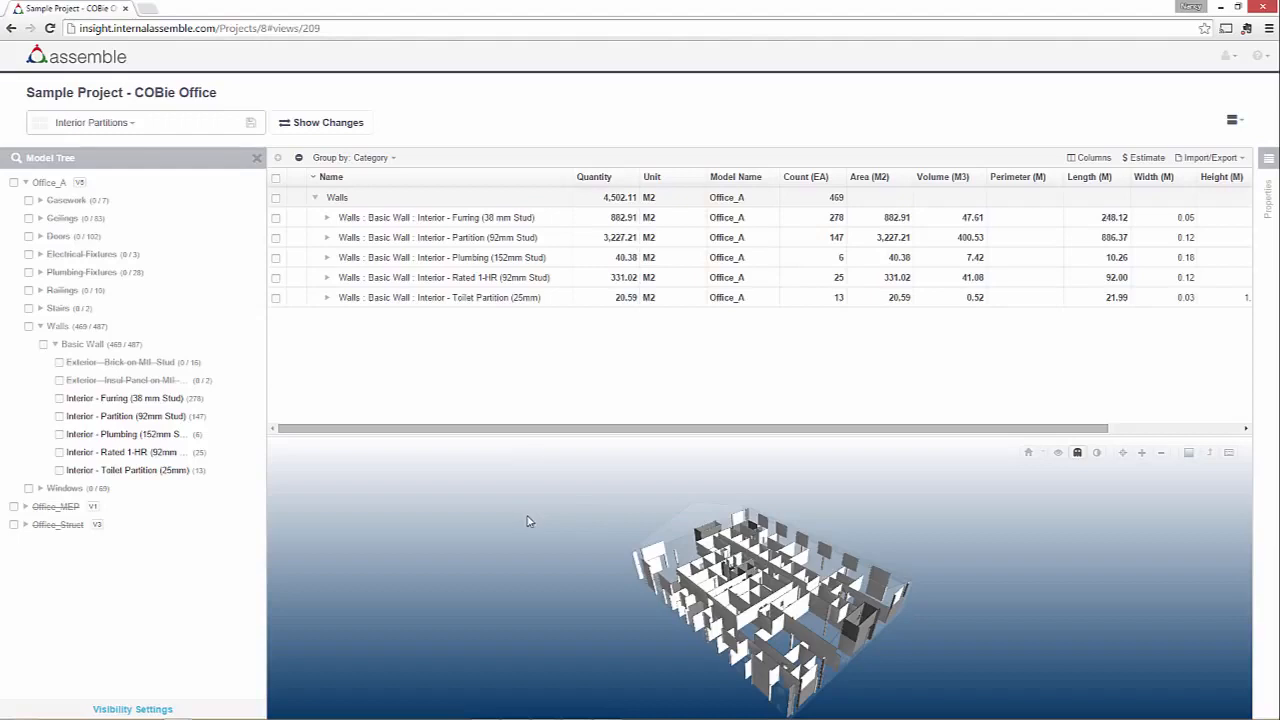
Step: Open the Office_Struct model from the project page and add a visibility rule to it
left_click(41, 127)
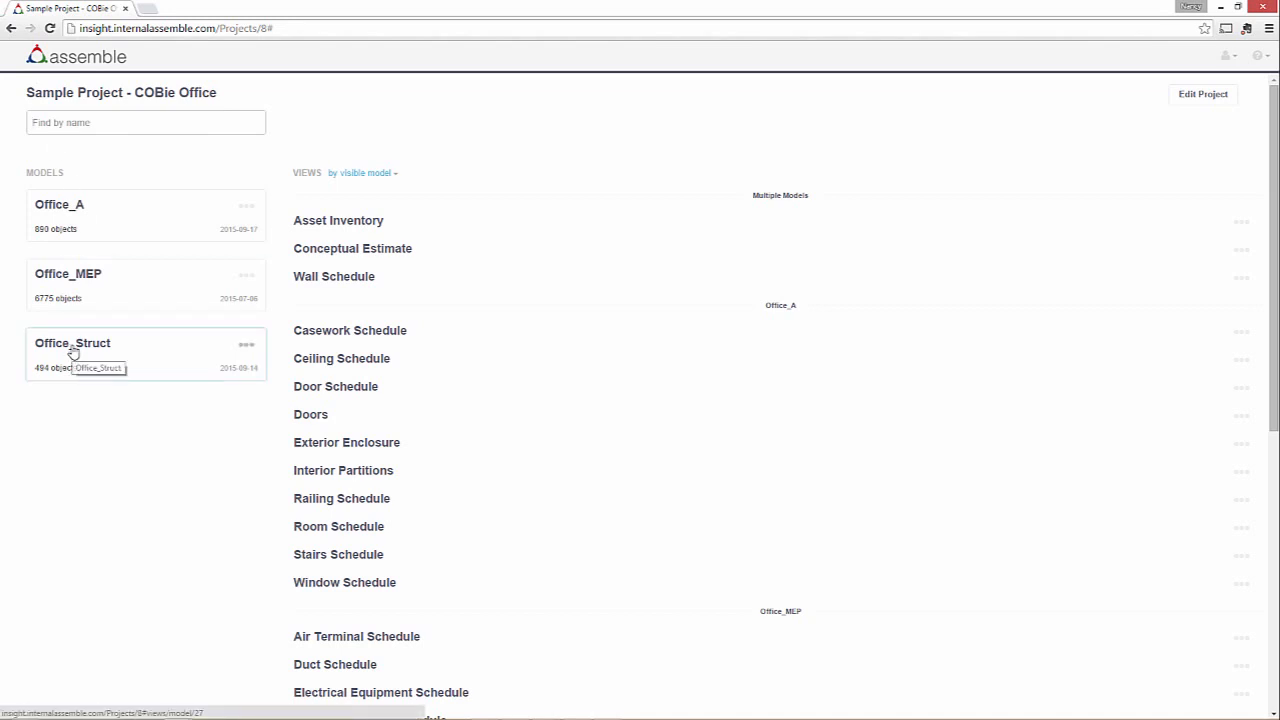
left_click(72, 347)
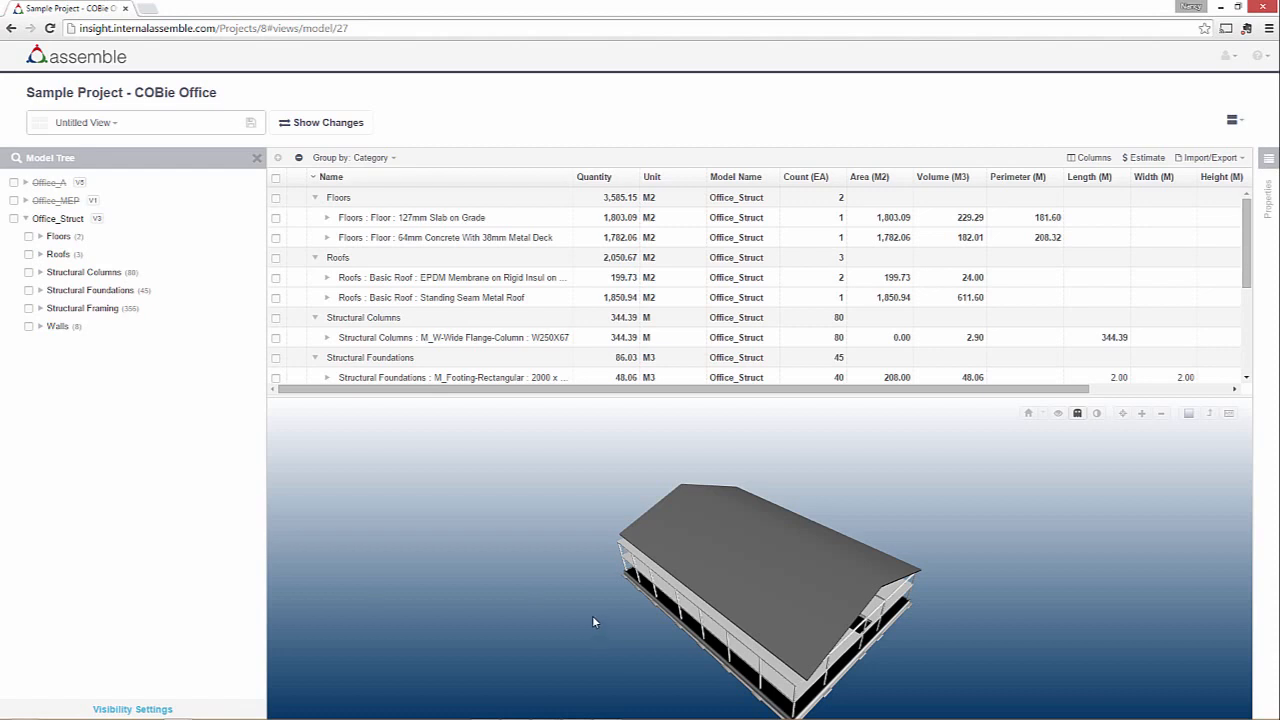
left_click(135, 709)
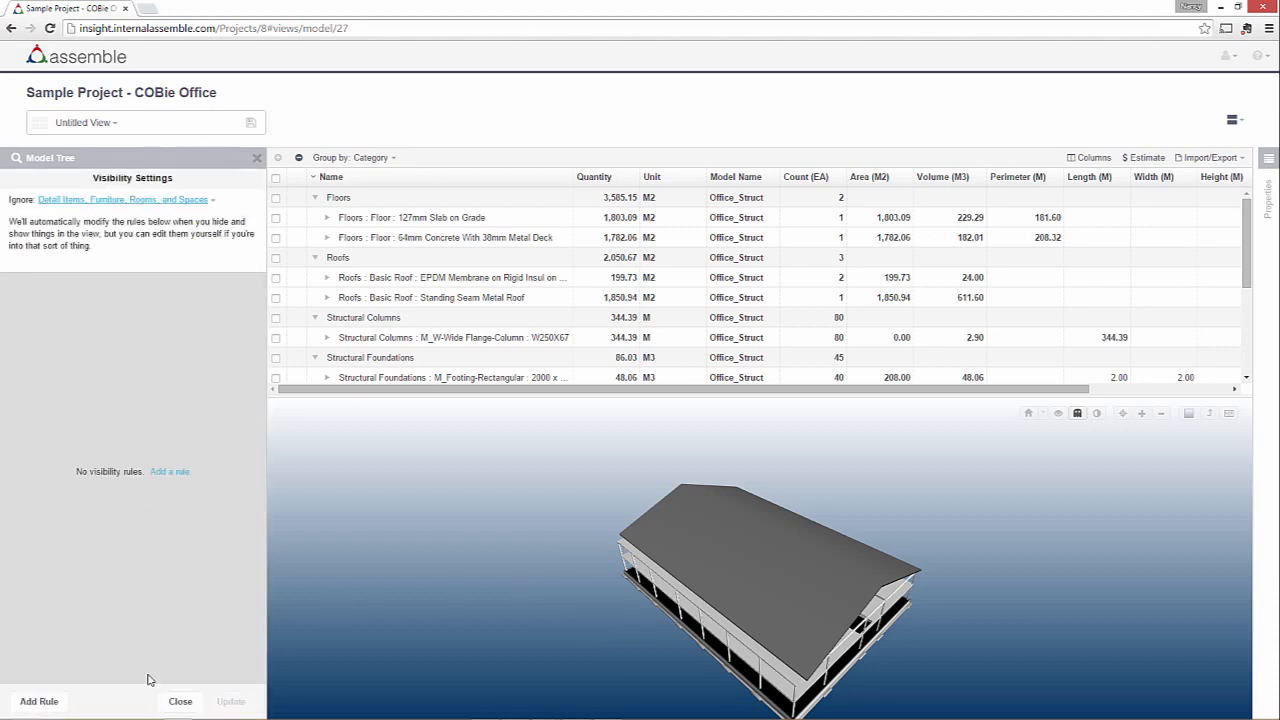
left_click(169, 473)
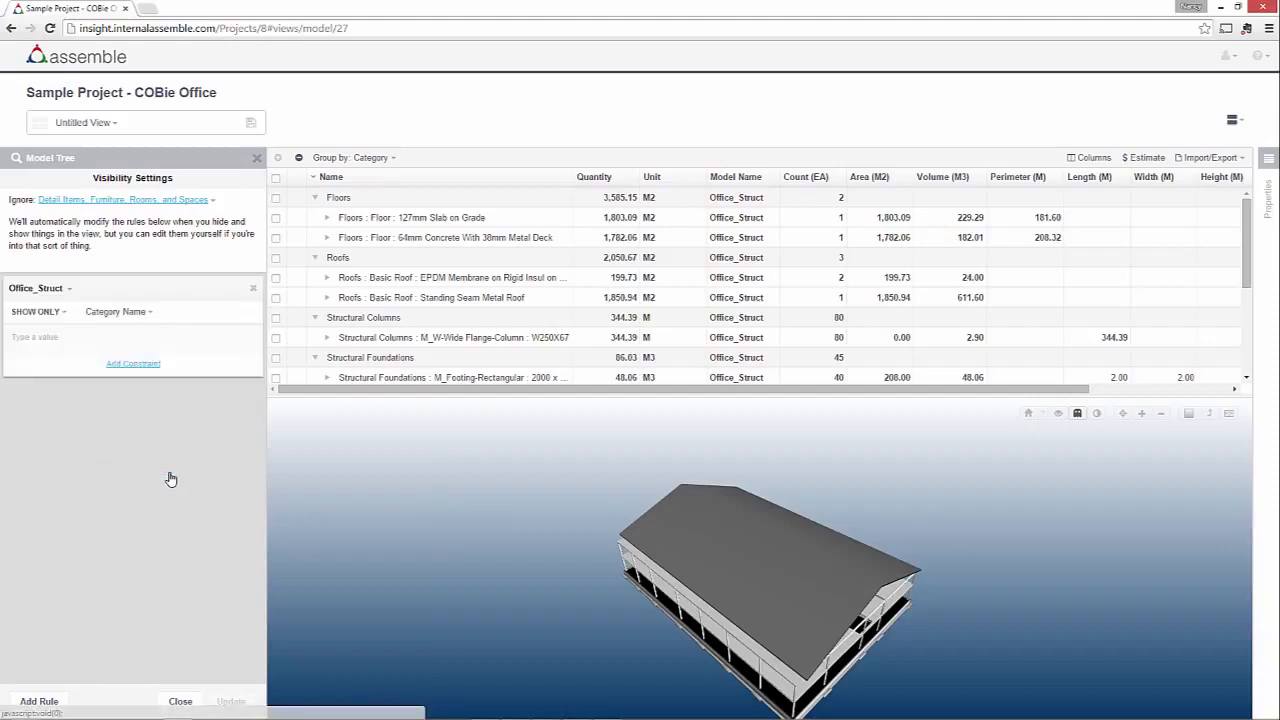
Step: Base the Office_Struct show-only rule on the Structural Material property
left_click(21, 291)
left_click(21, 291)
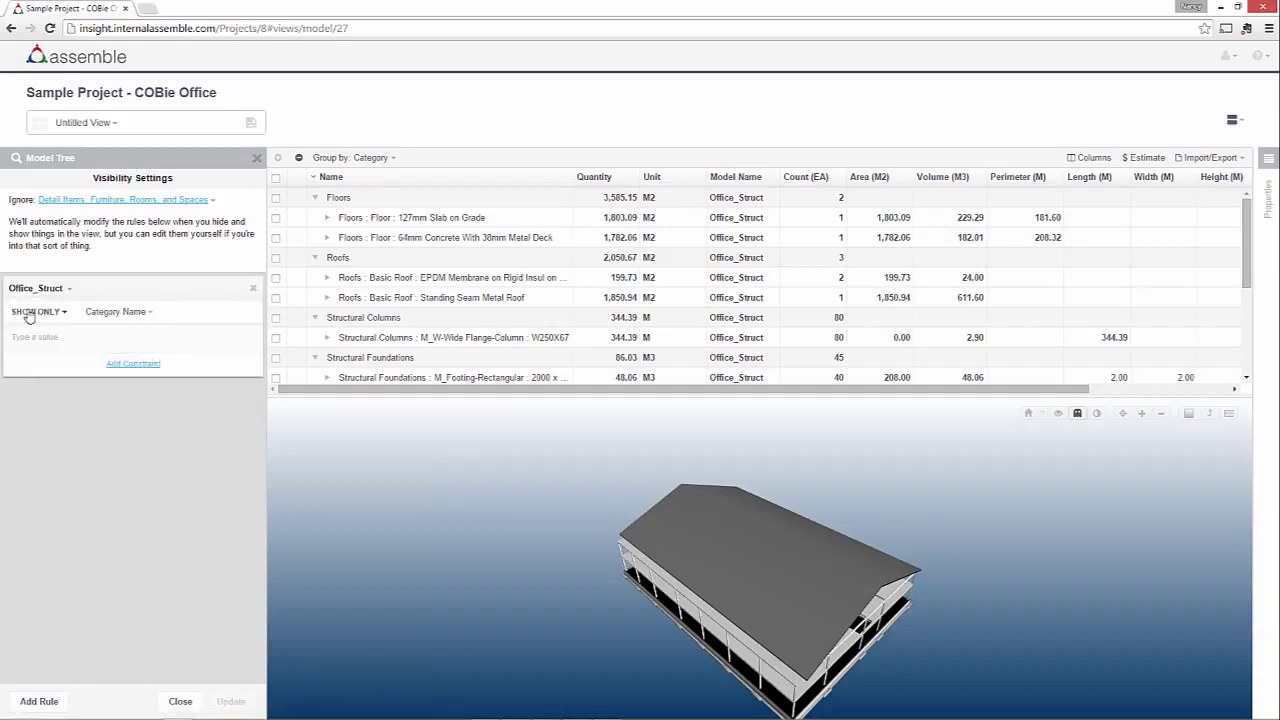
left_click(110, 313)
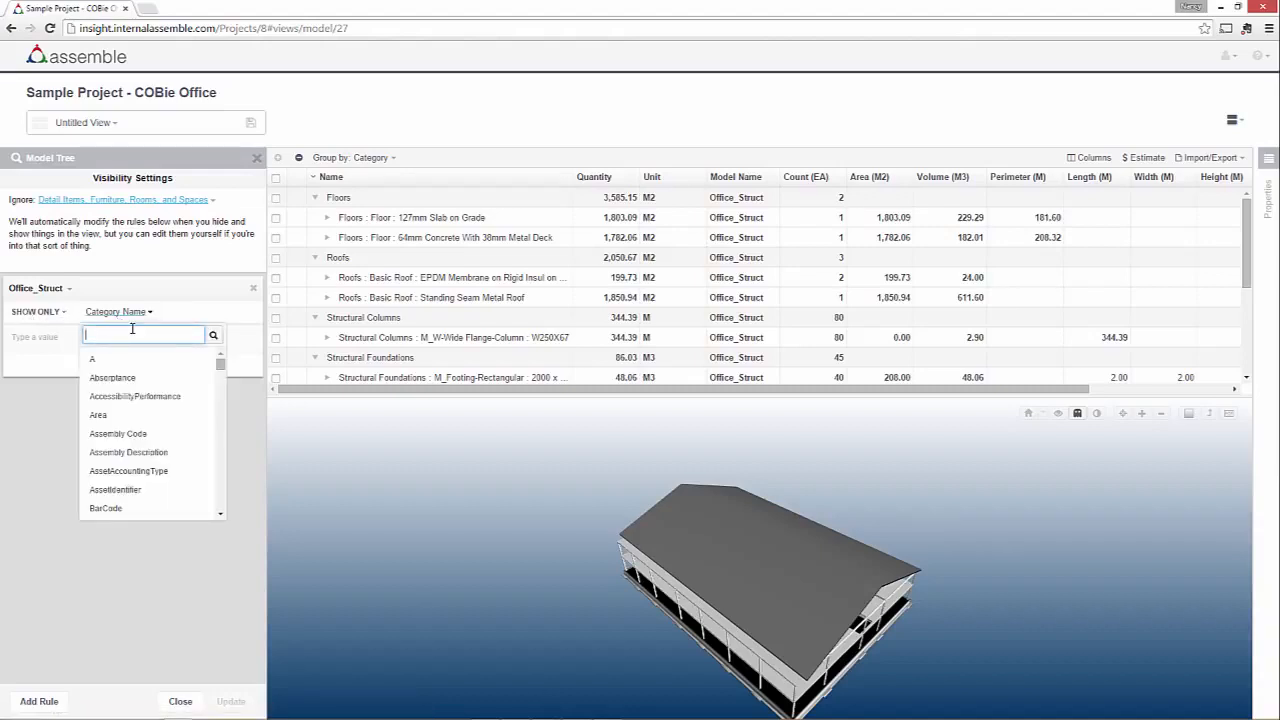
type("stu")
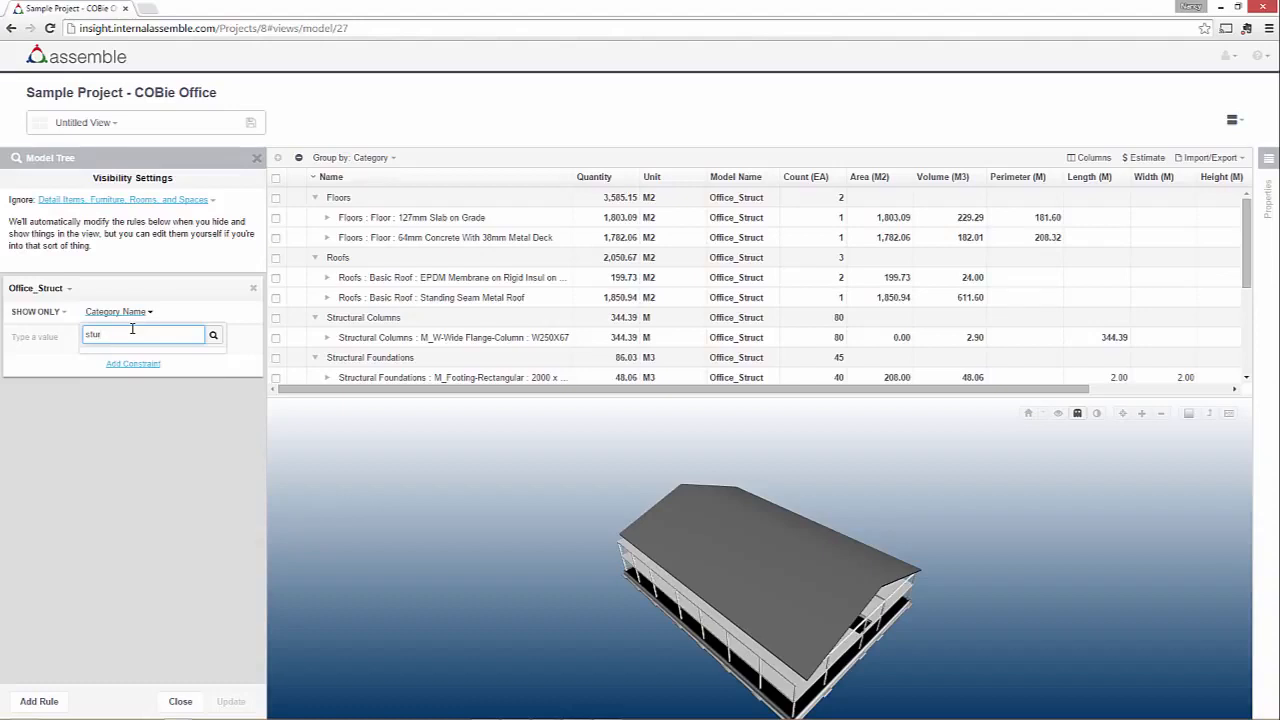
type("r")
key("BackSpace")
key("BackSpace")
type("ru")
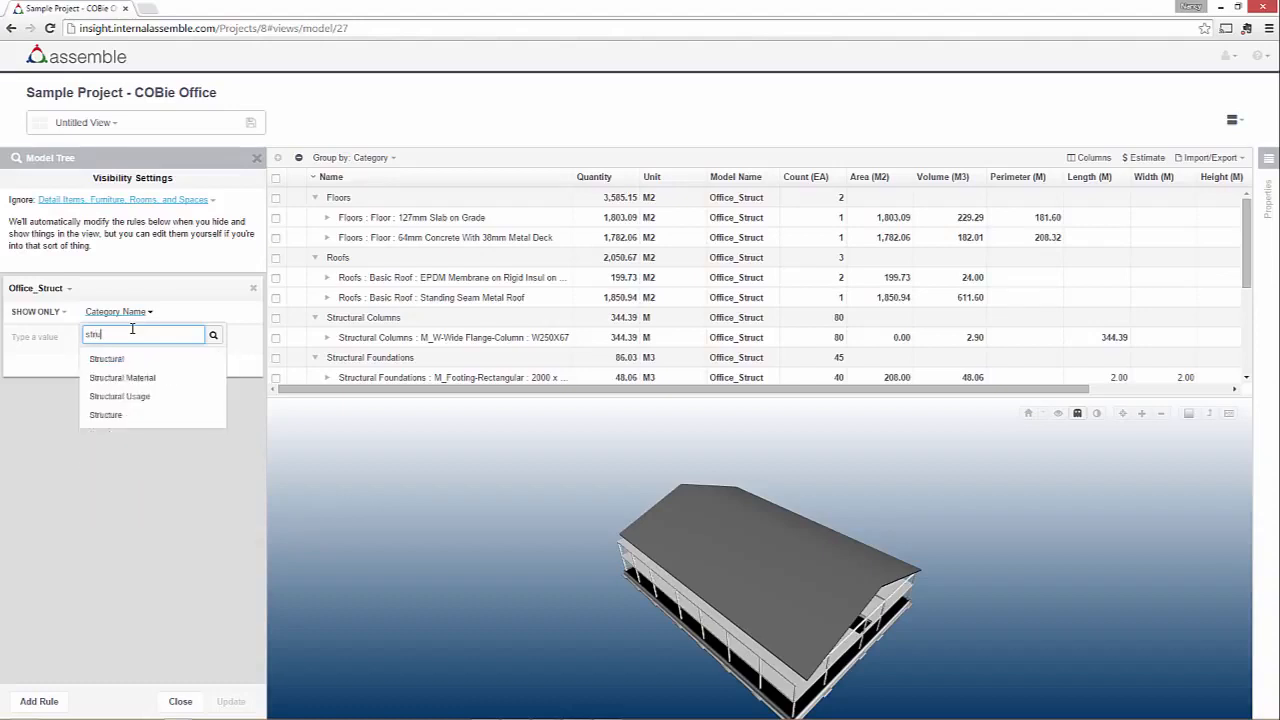
left_click(140, 377)
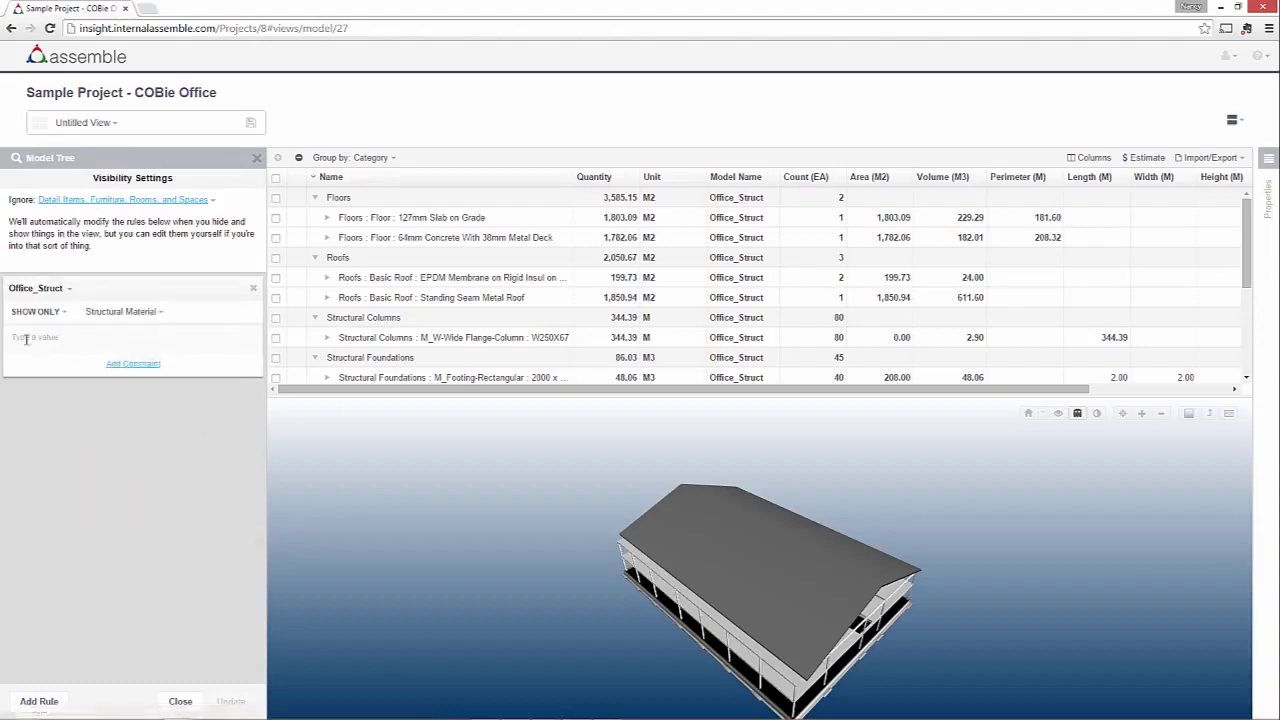
Step: Add (blank), Concrete, Concrete - Cast In Situ and Concrete - Cast in Situ Lightweight as the rule's values and apply it
left_click(25, 336)
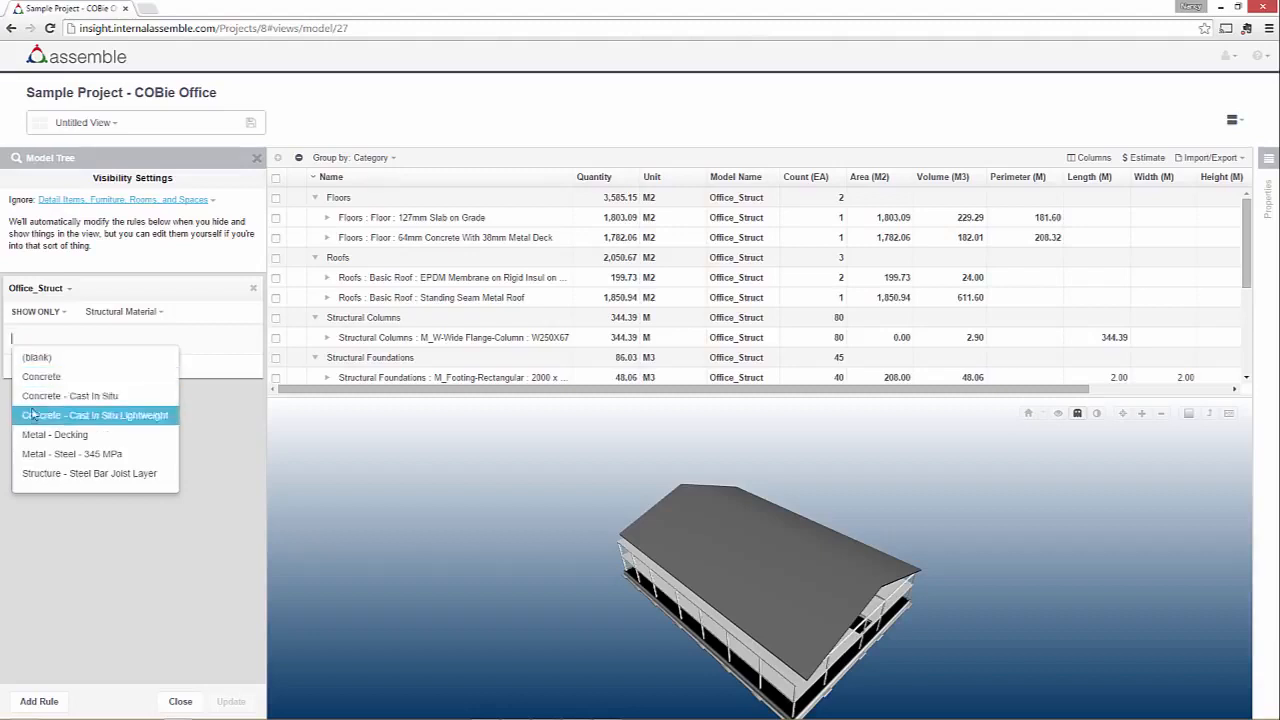
left_click(32, 358)
left_click(95, 357)
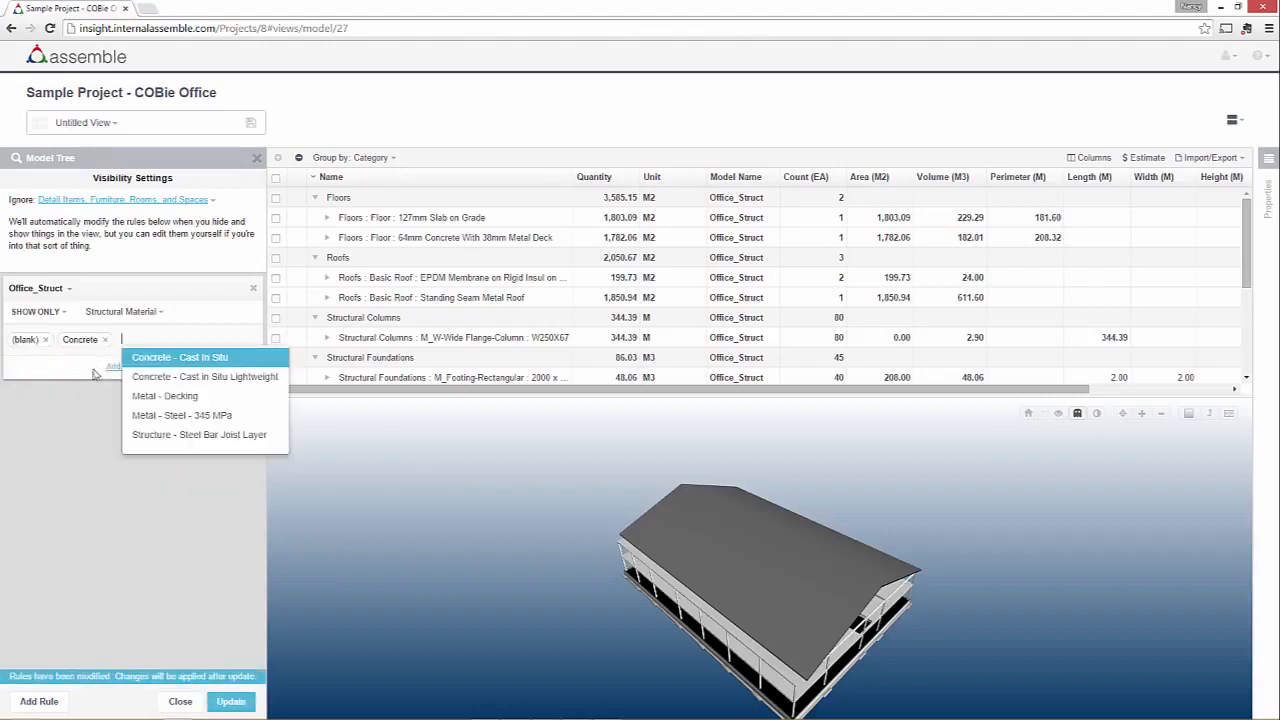
left_click(155, 360)
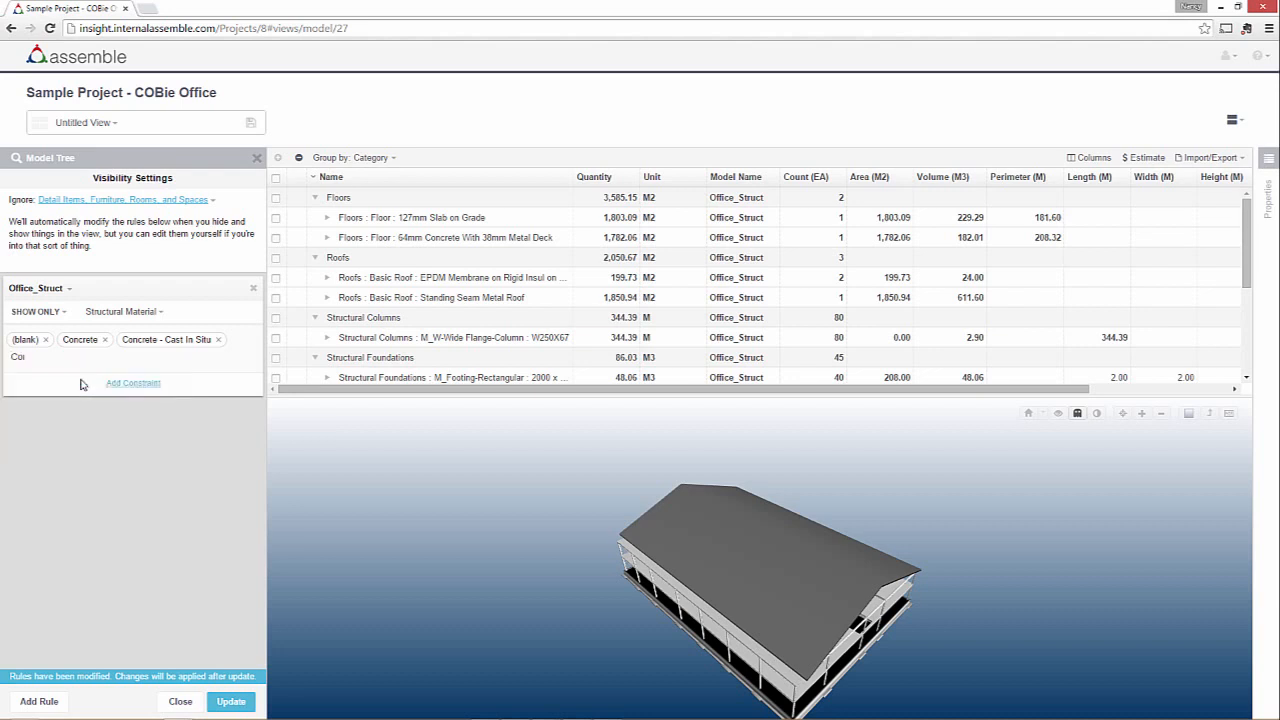
left_click(130, 375)
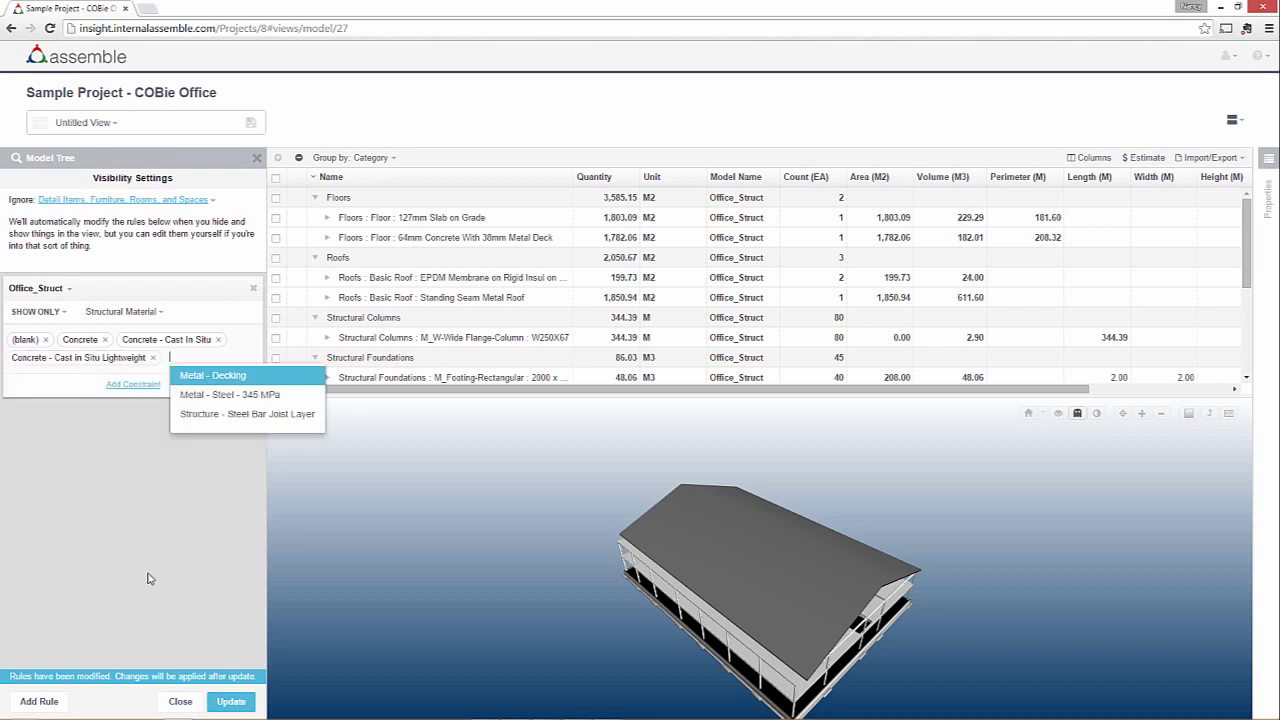
left_click(233, 702)
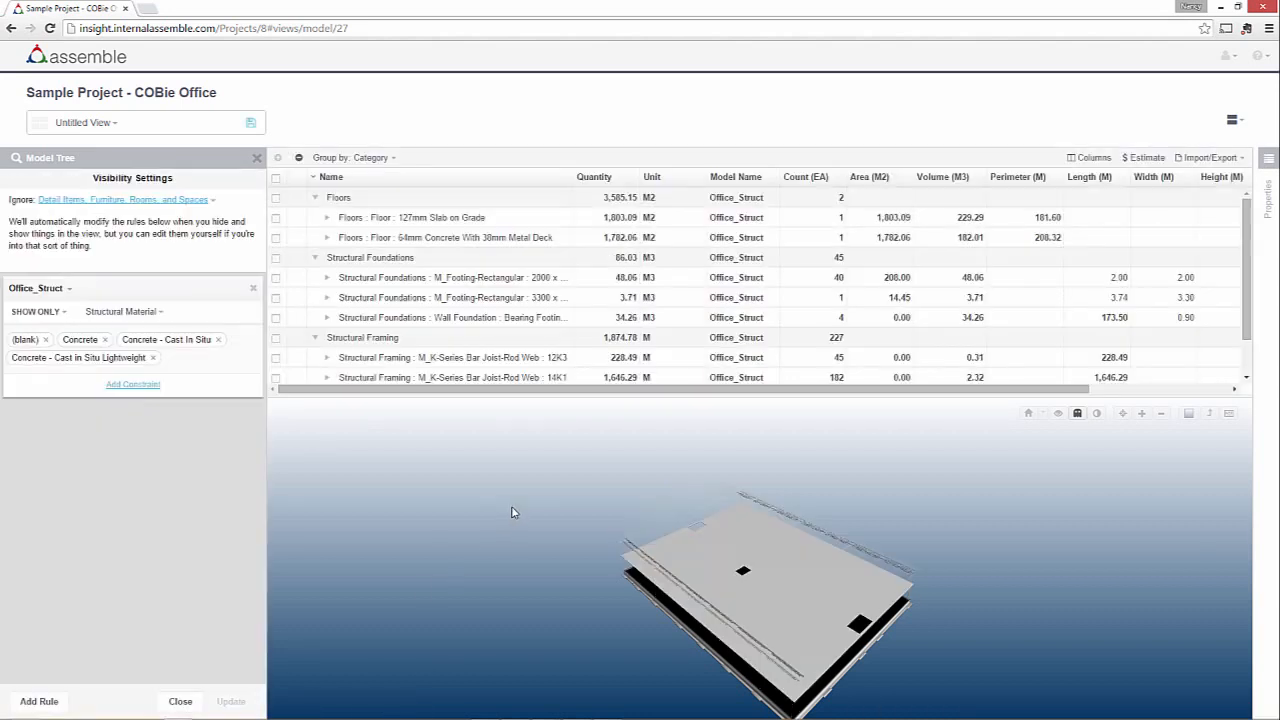
Step: Widen the Name column and review the filtered structural elements in the inventory and the 3D model
mouse_move(603, 578)
left_mouse_down()
mouse_move(604, 530)
mouse_move(612, 586)
left_mouse_up()
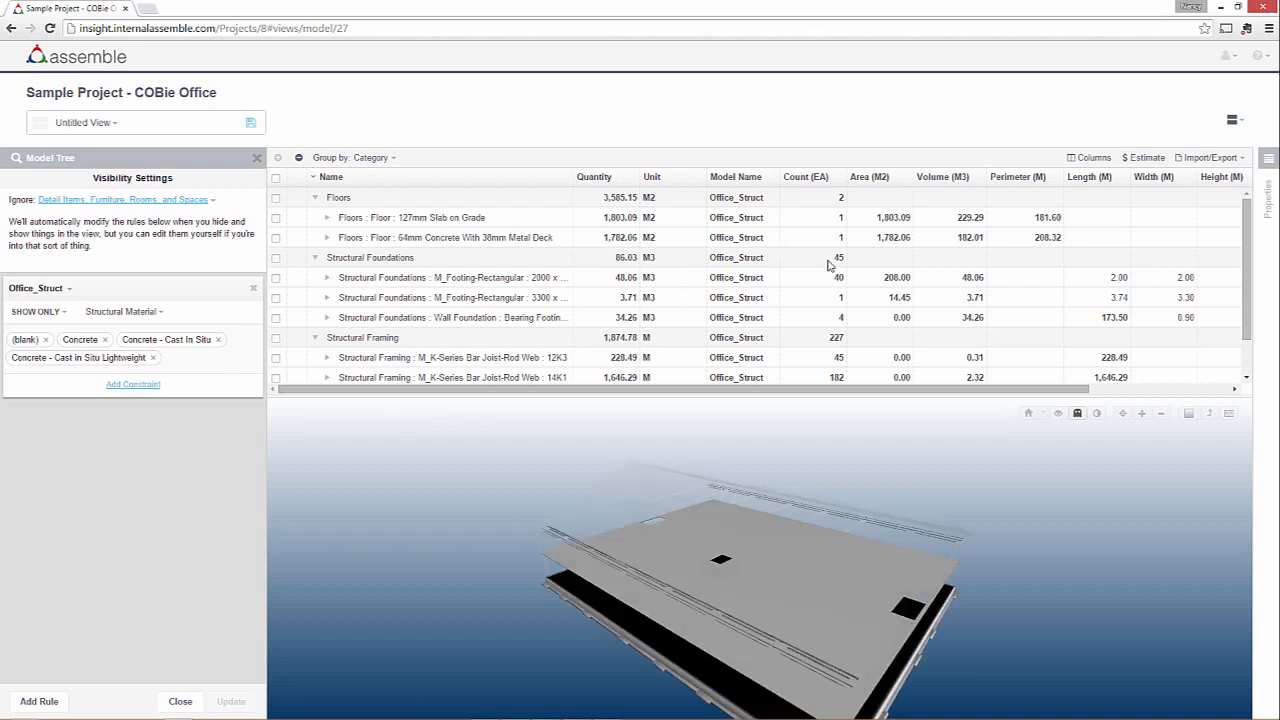
left_click_drag(1245, 232, 1245, 285)
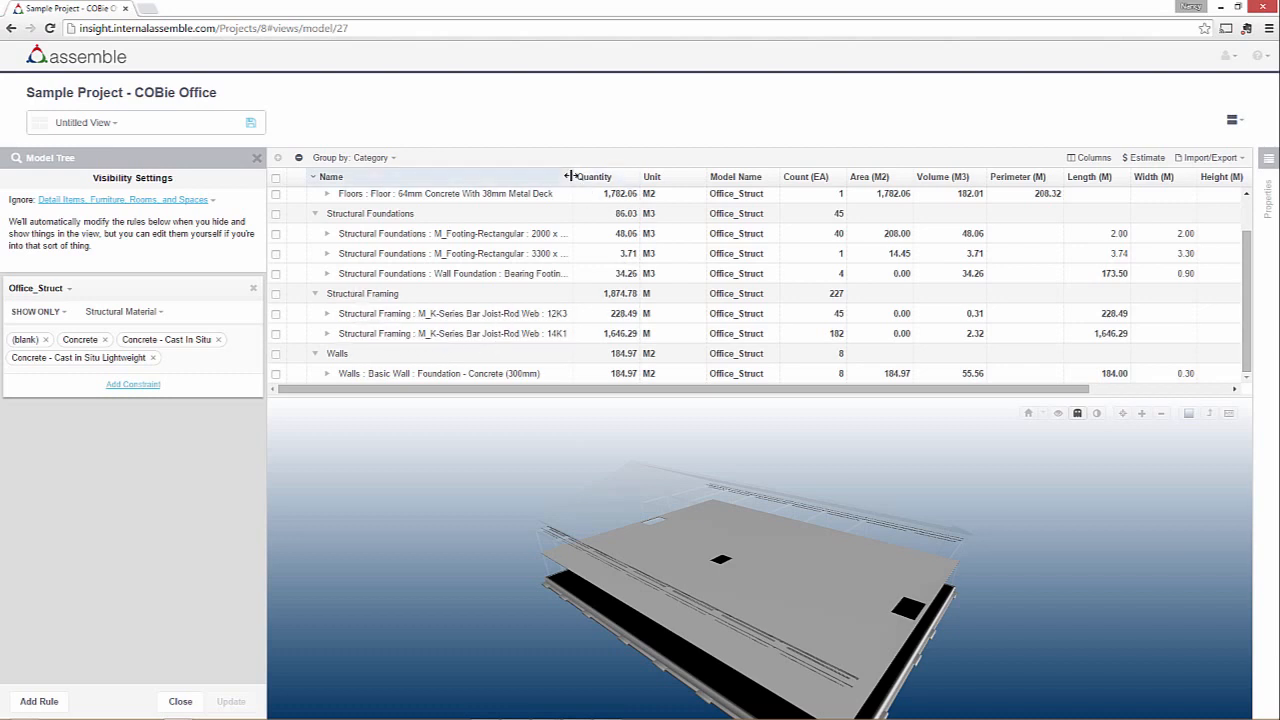
left_click_drag(573, 176, 648, 177)
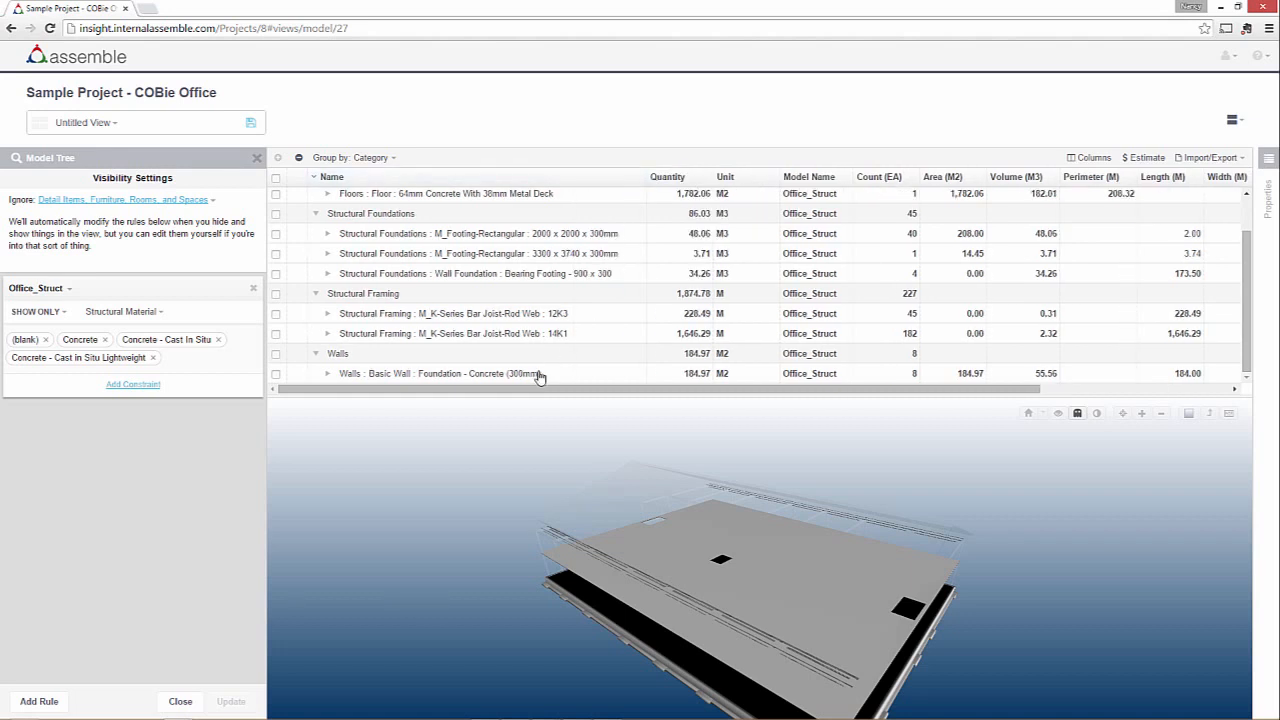
scroll(541, 342, "up", 1)
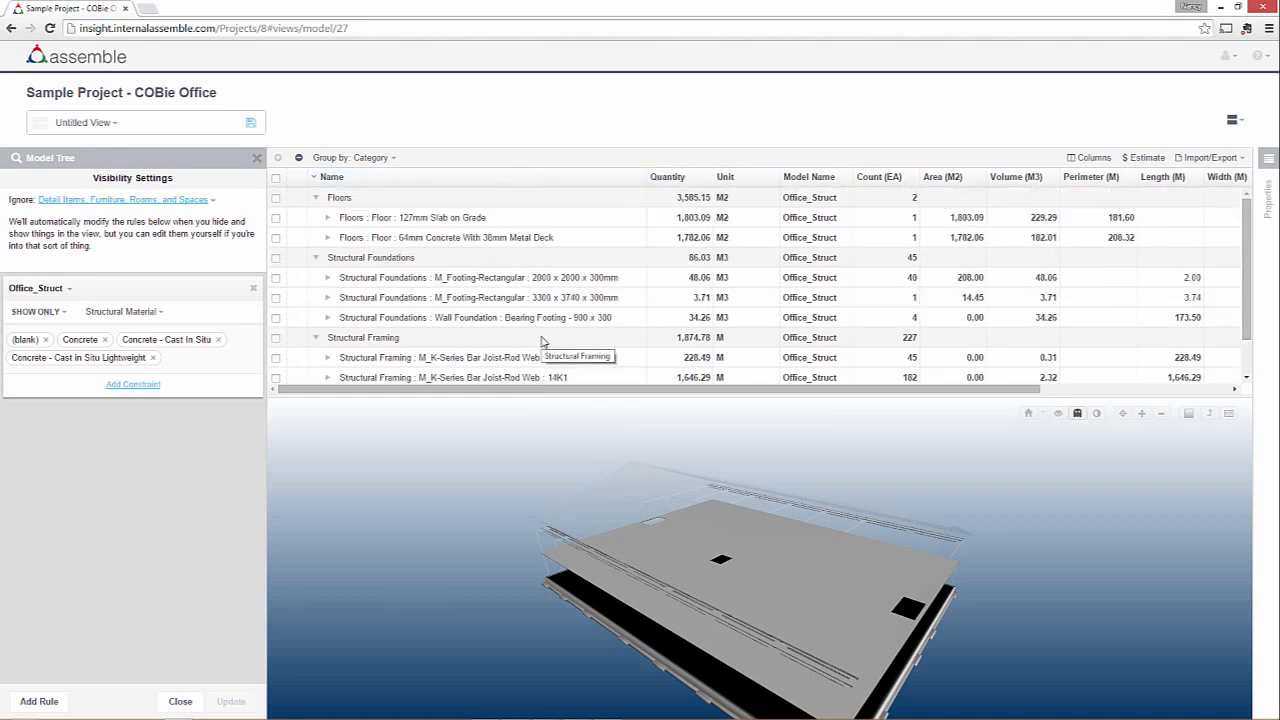
scroll(541, 342, "down", 1)
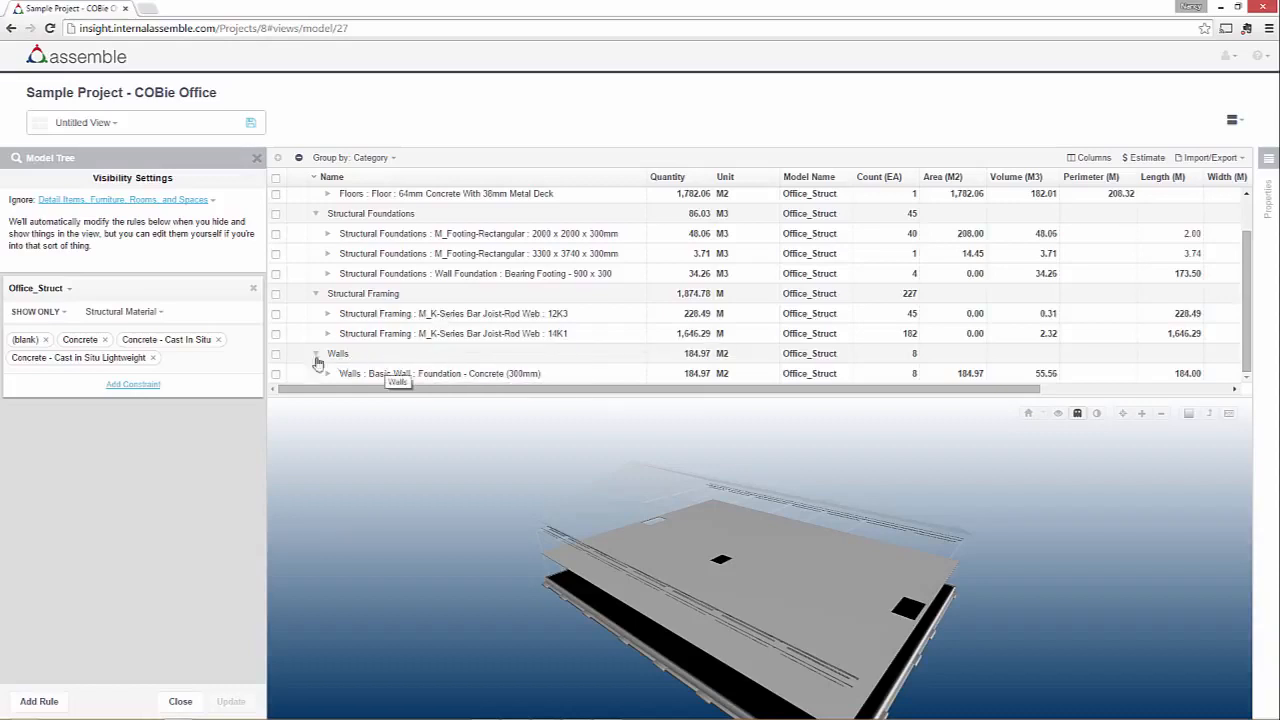
Step: Remove the (blank) value from the Structural Material rule and save the updated view as "Structural Concrete"
left_click(46, 340)
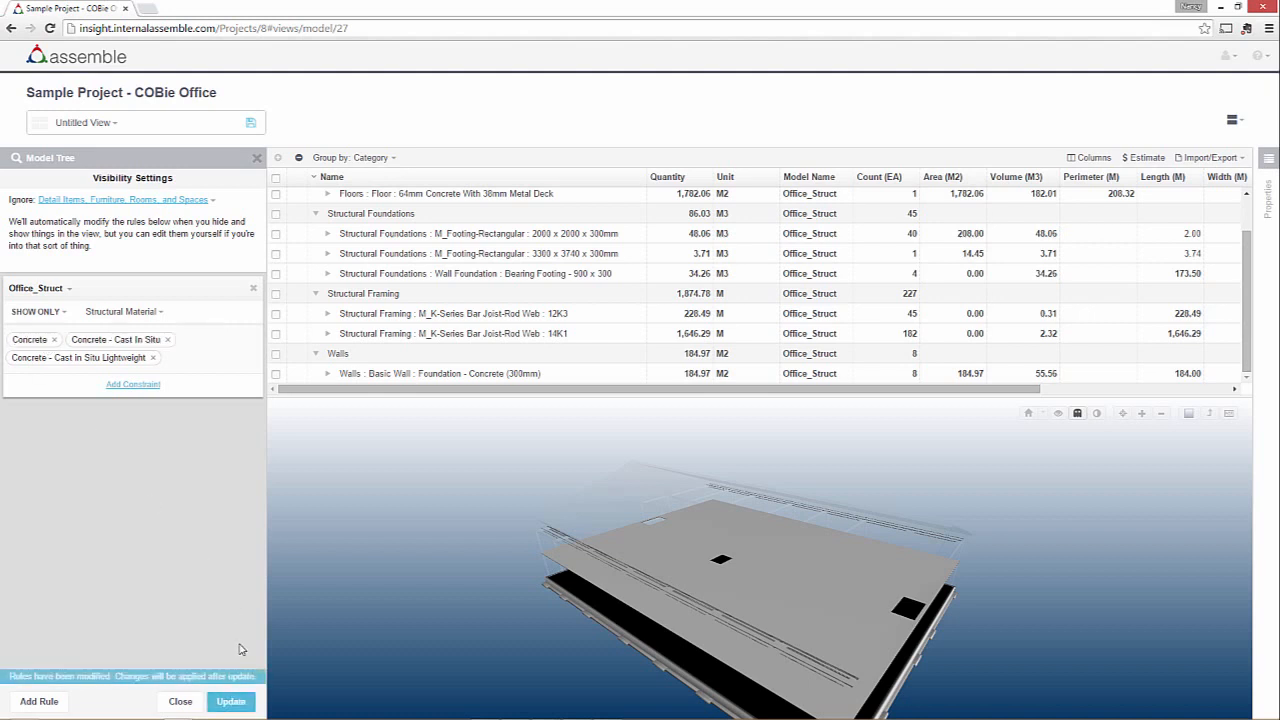
left_click(233, 697)
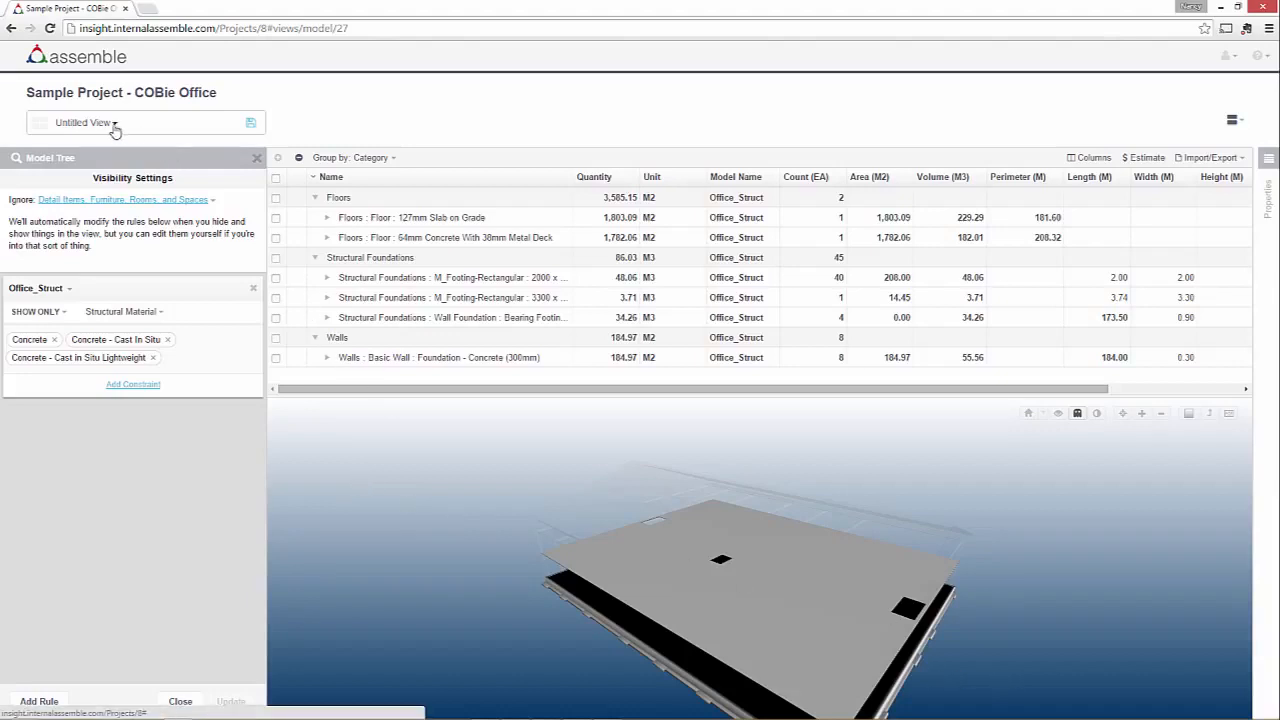
left_click(250, 122)
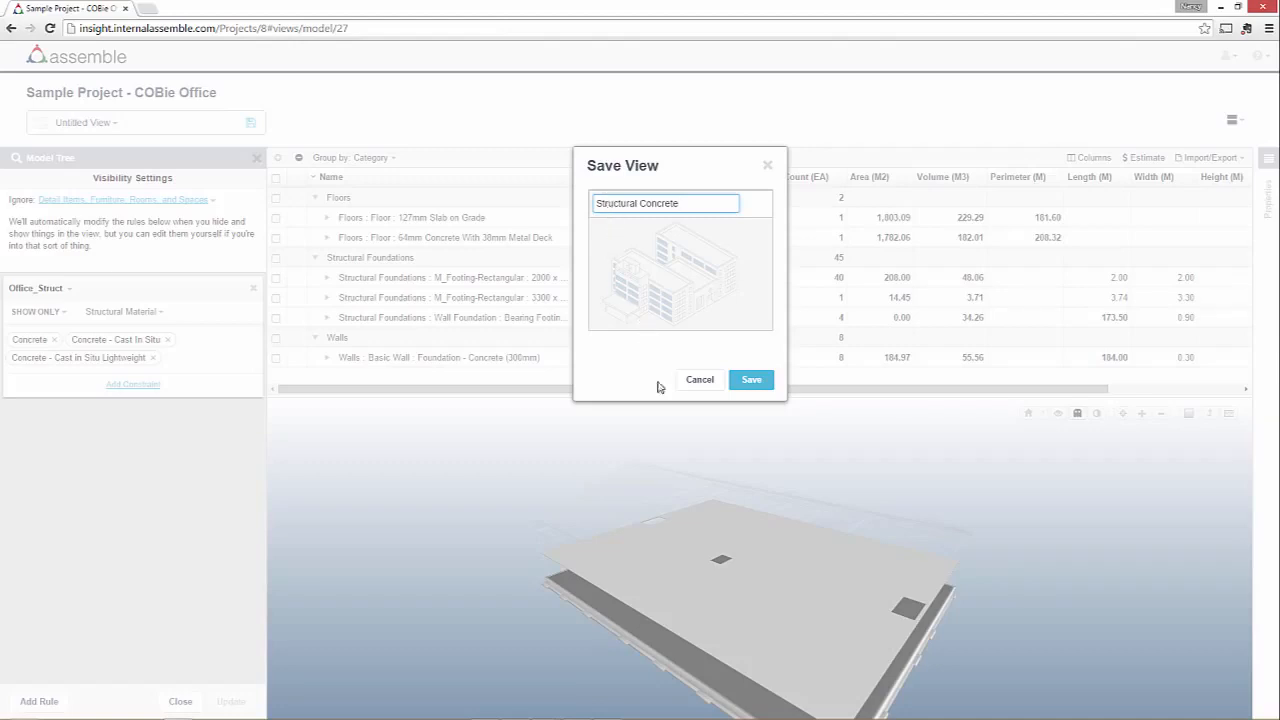
left_click(751, 380)
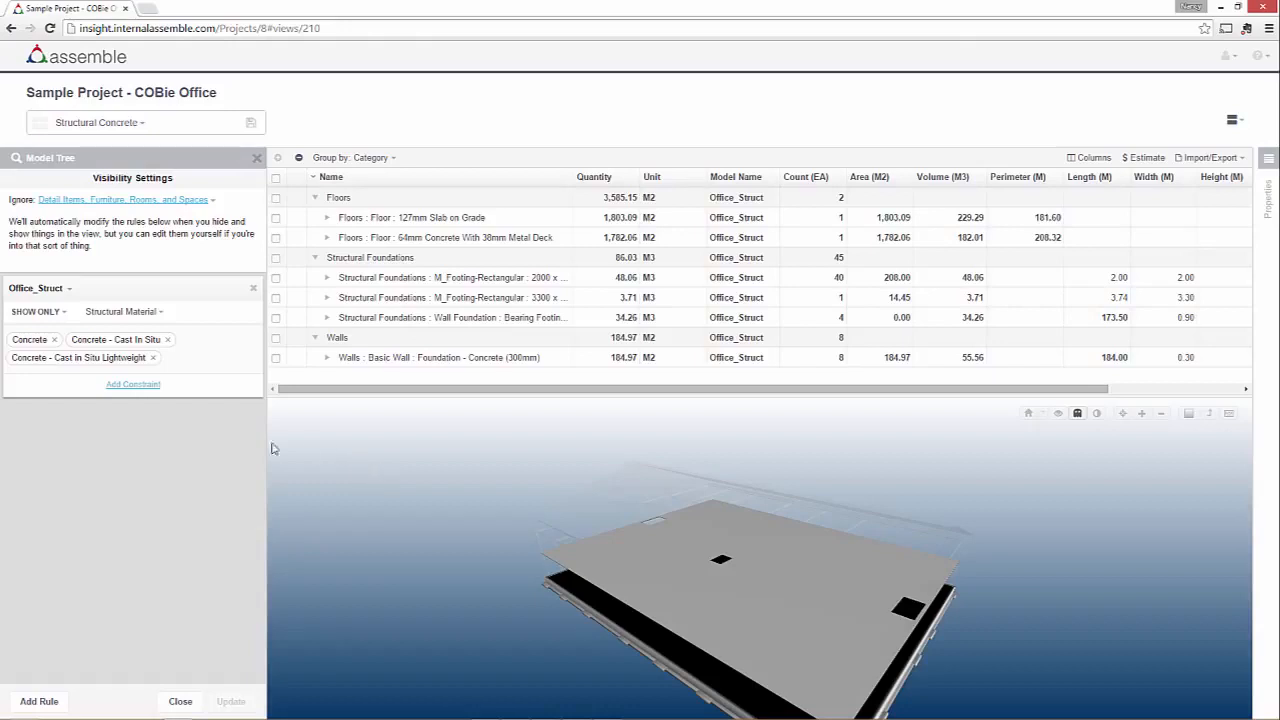
Step: Clear all three concrete values from the Office_Struct Structural Material rule
left_click(151, 359)
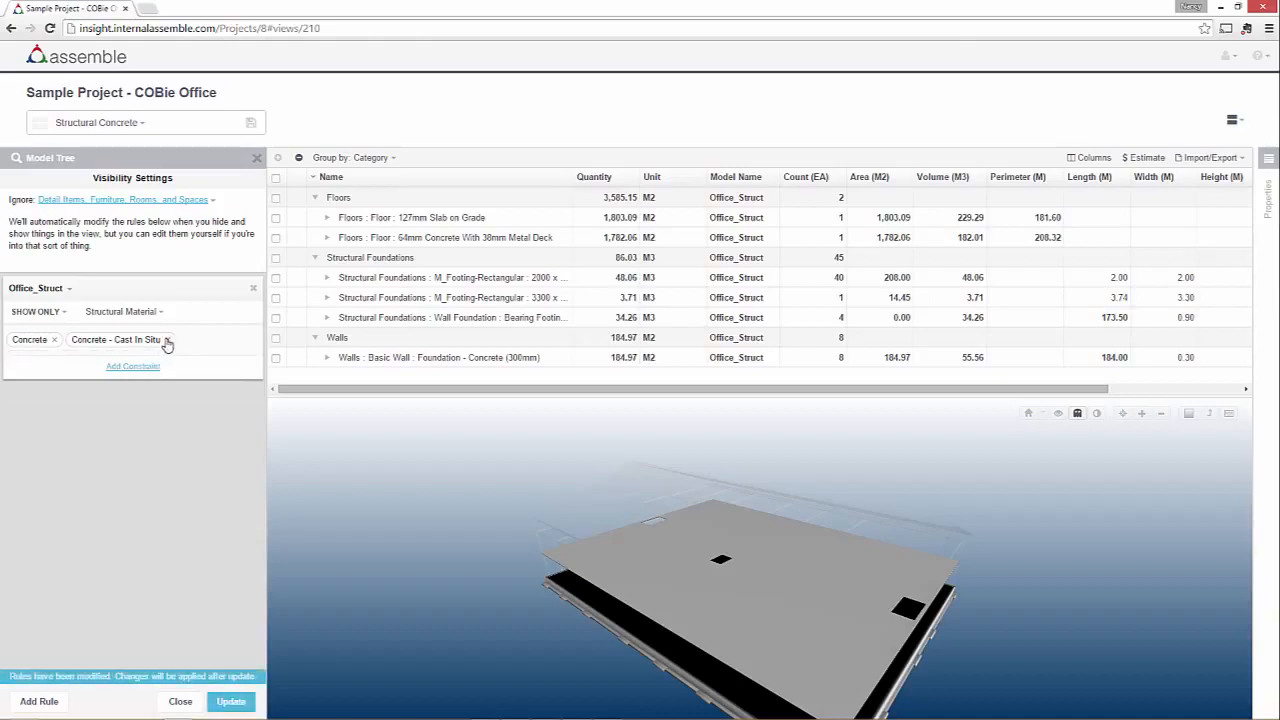
left_click(167, 340)
left_click(54, 339)
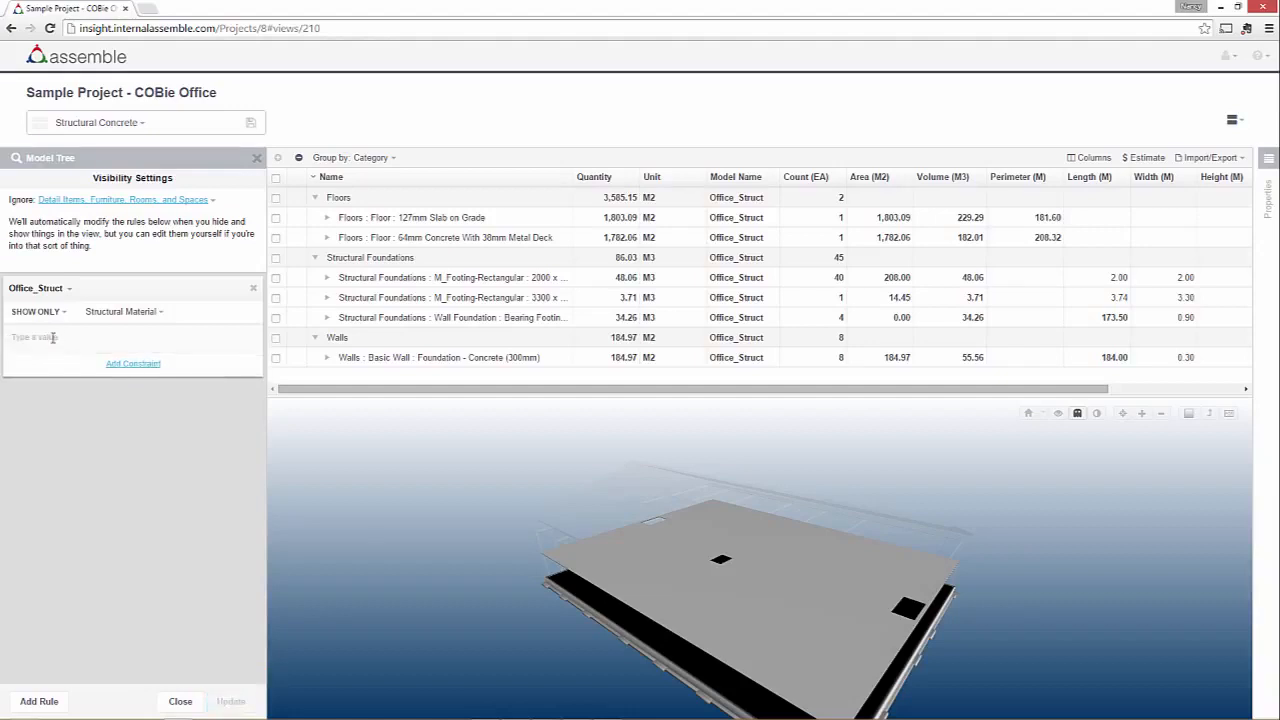
Step: Show only (blank), Metal - Decking, Metal - Steel - 345 MPa and Structure - Steel Bar Joist Layer materials in Office_Struct
left_click(20, 338)
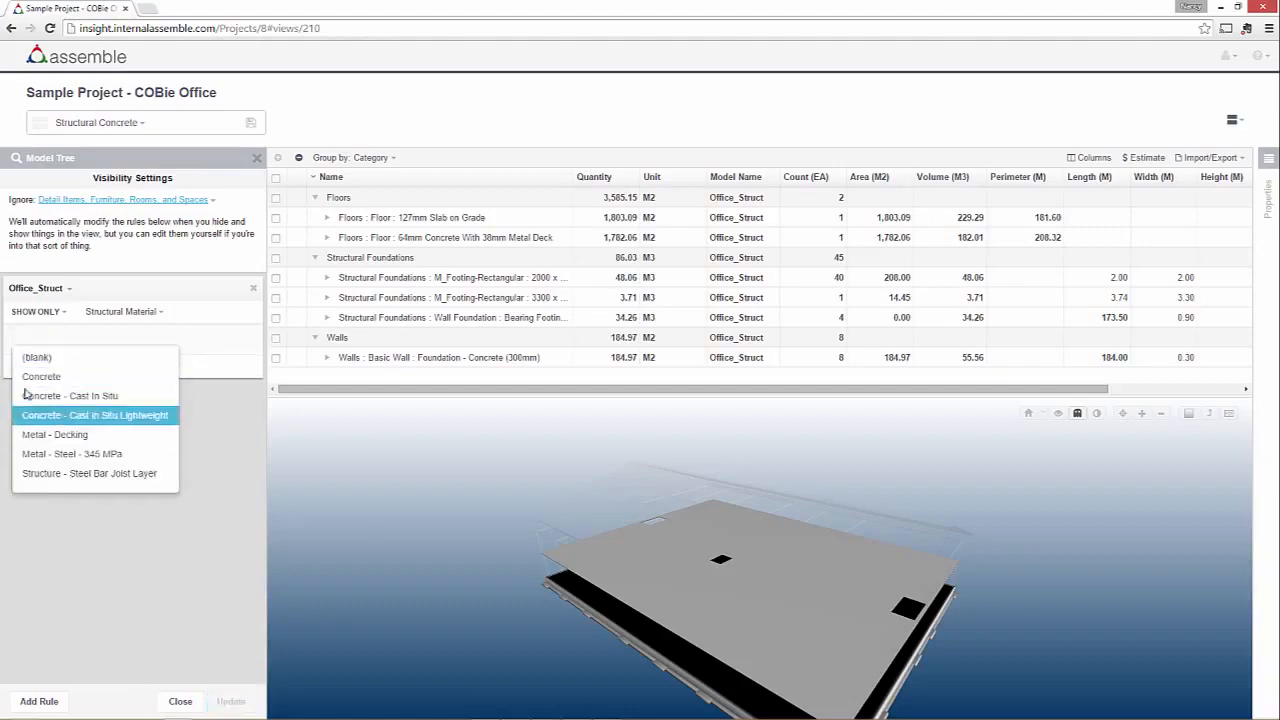
left_click(30, 357)
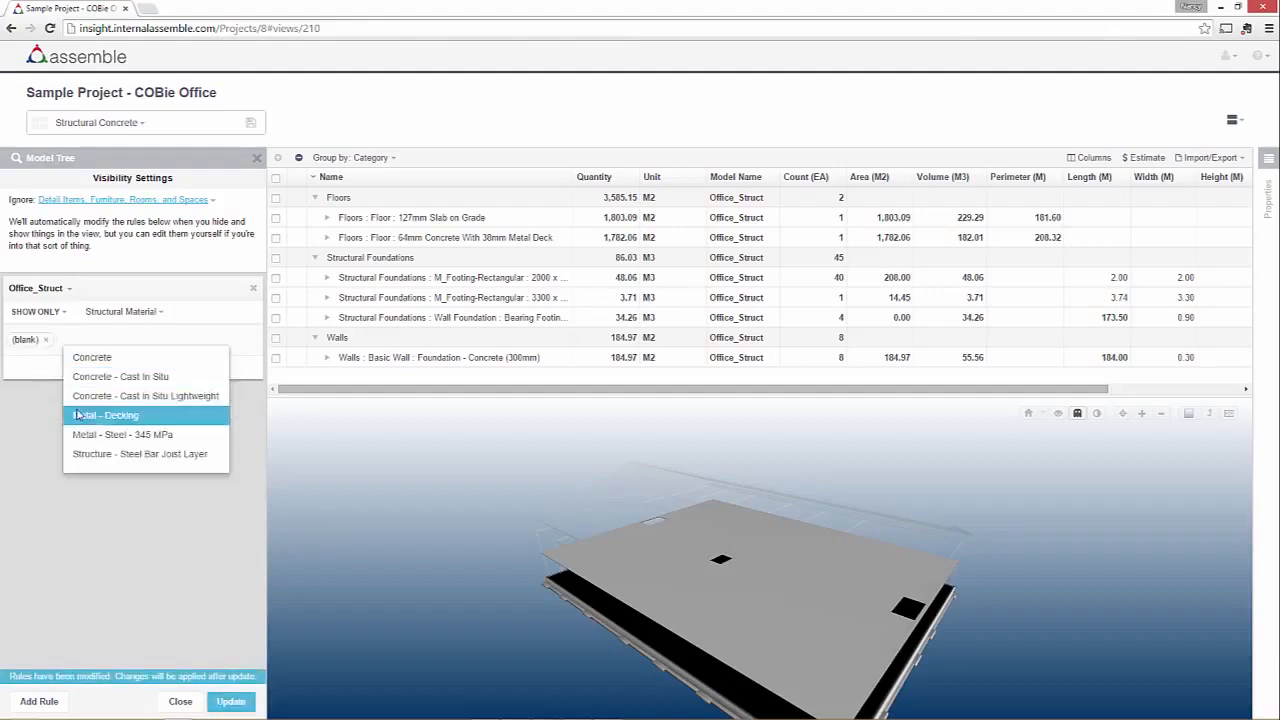
left_click(78, 415)
left_click(165, 413)
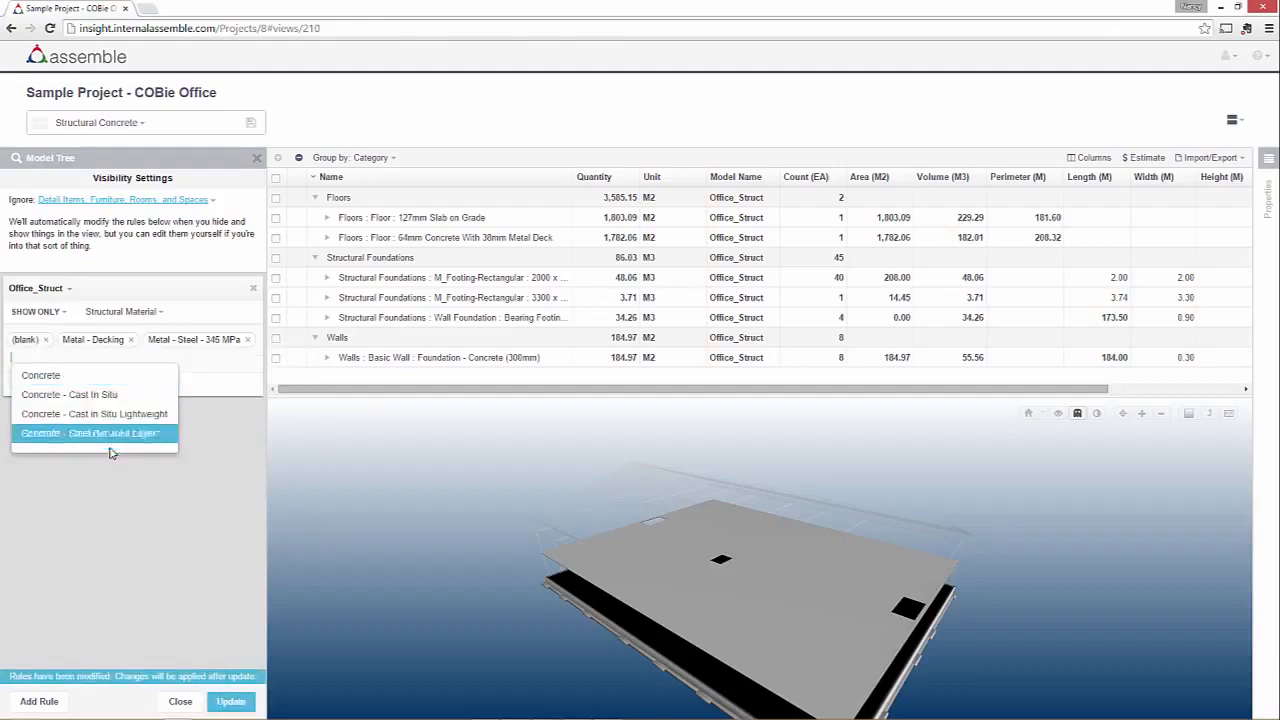
left_click(112, 453)
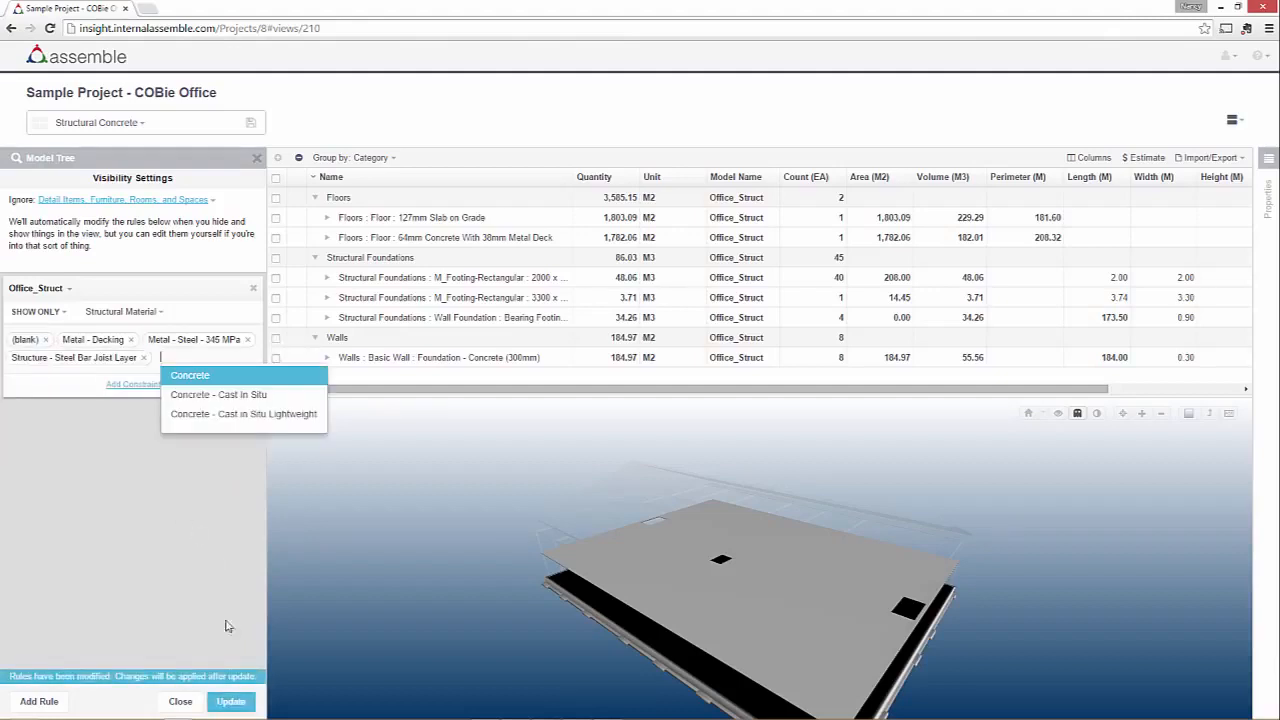
left_click(233, 703)
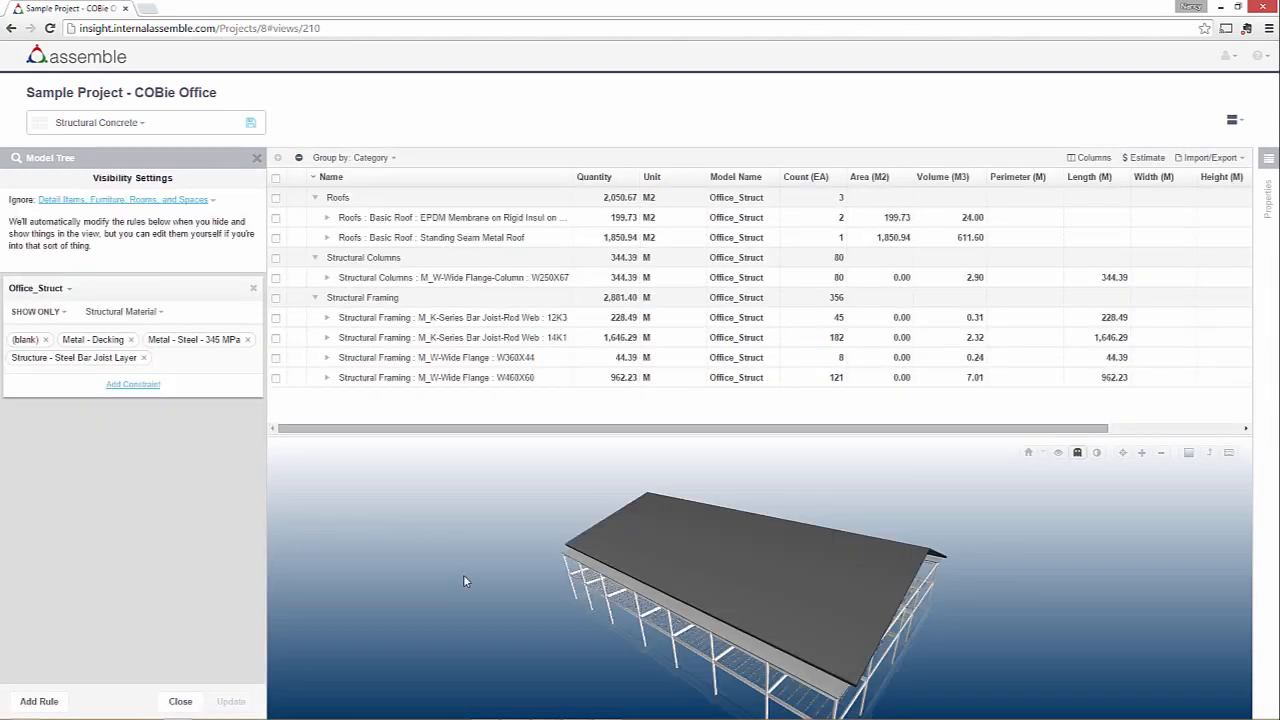
Step: Save the filtered steel structure as a new view named "Structural Steel", keeping the Structural Concrete view
mouse_move(574, 624)
left_mouse_down()
mouse_move(580, 577)
mouse_move(550, 624)
mouse_move(580, 630)
left_mouse_up()
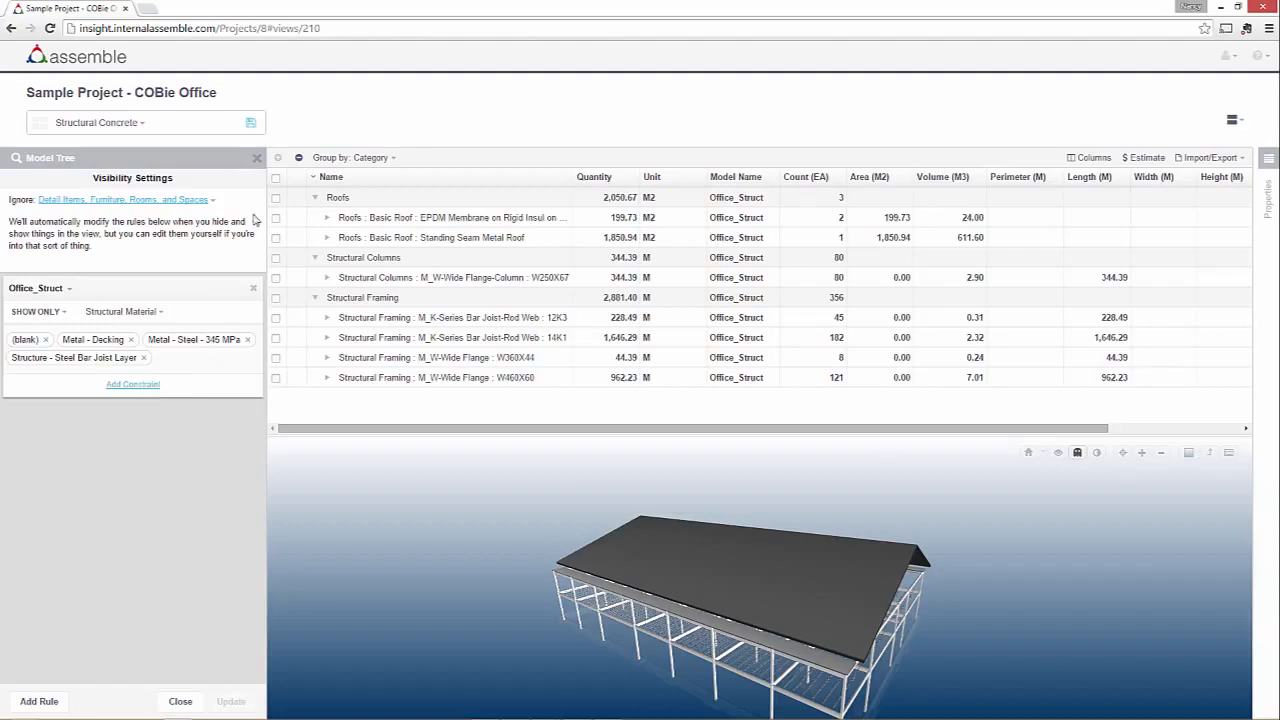
left_click(250, 122)
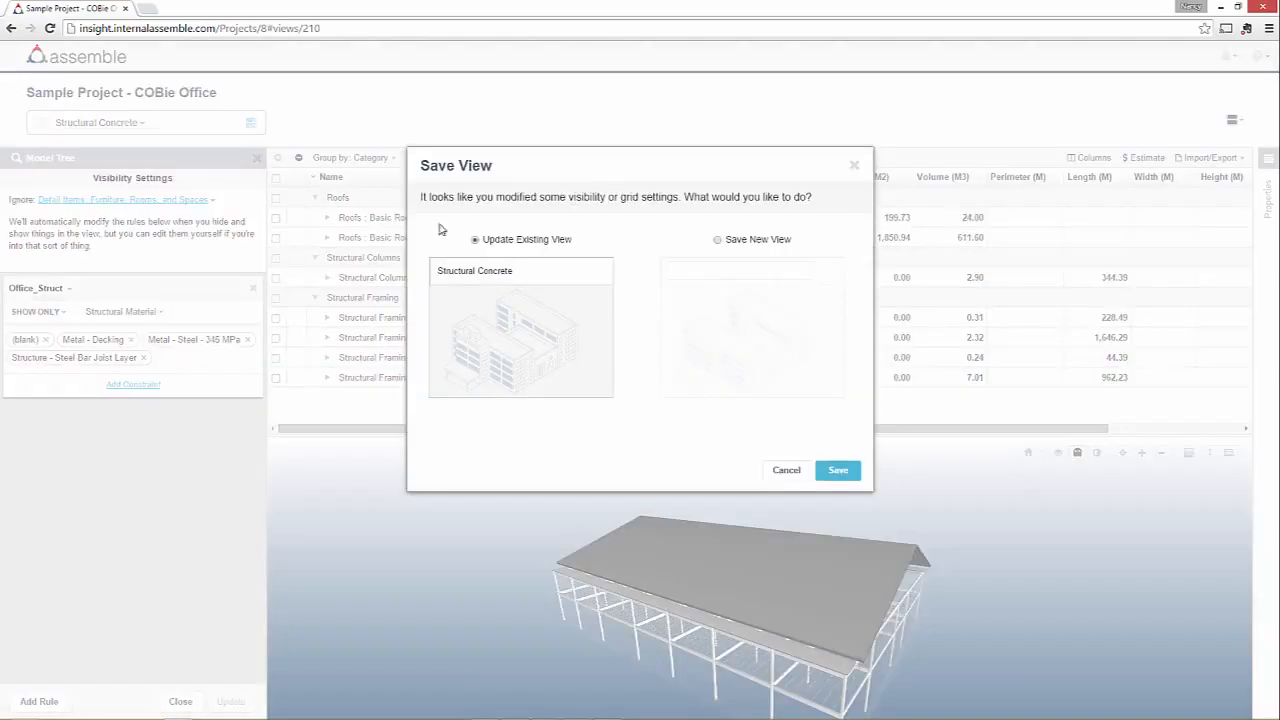
left_click(718, 244)
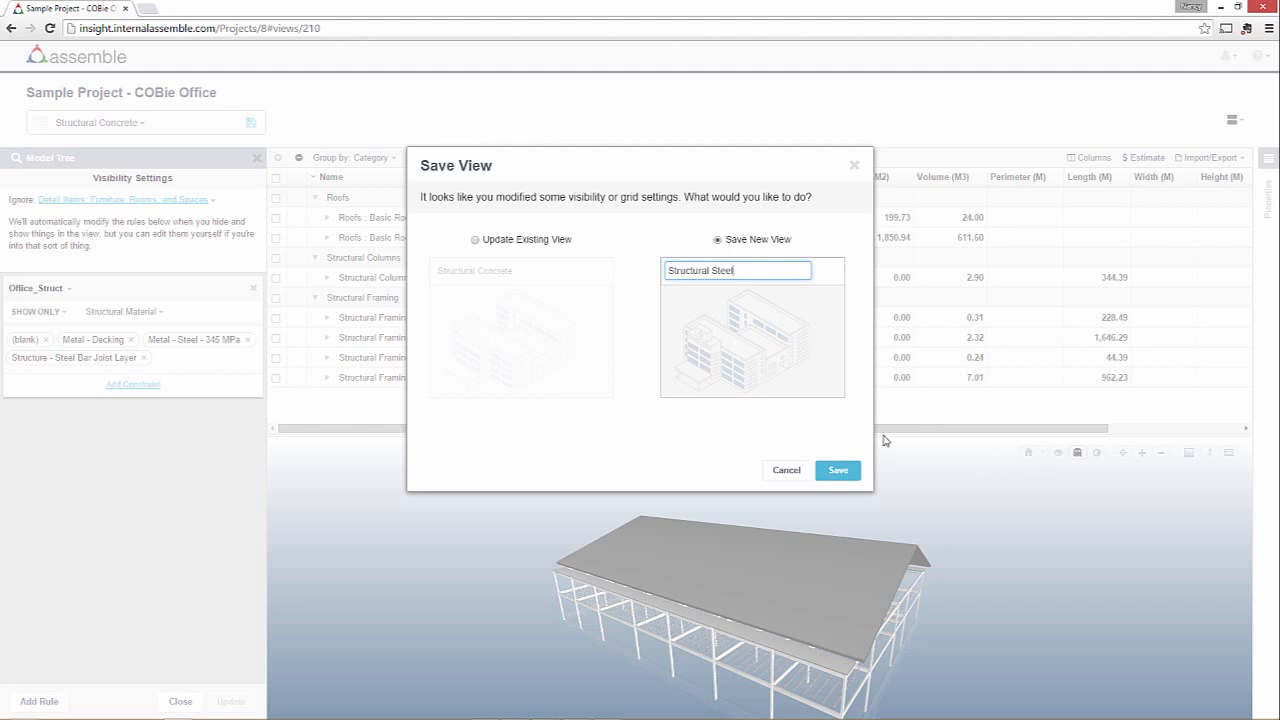
left_click(840, 470)
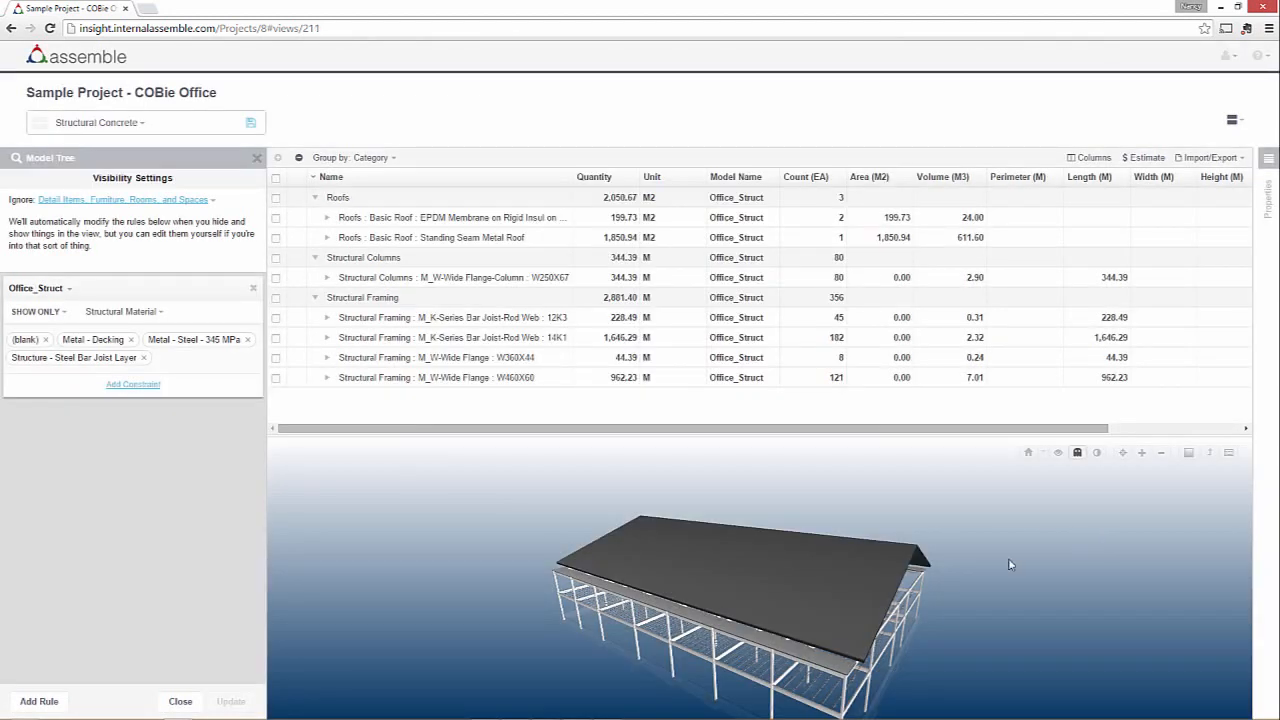